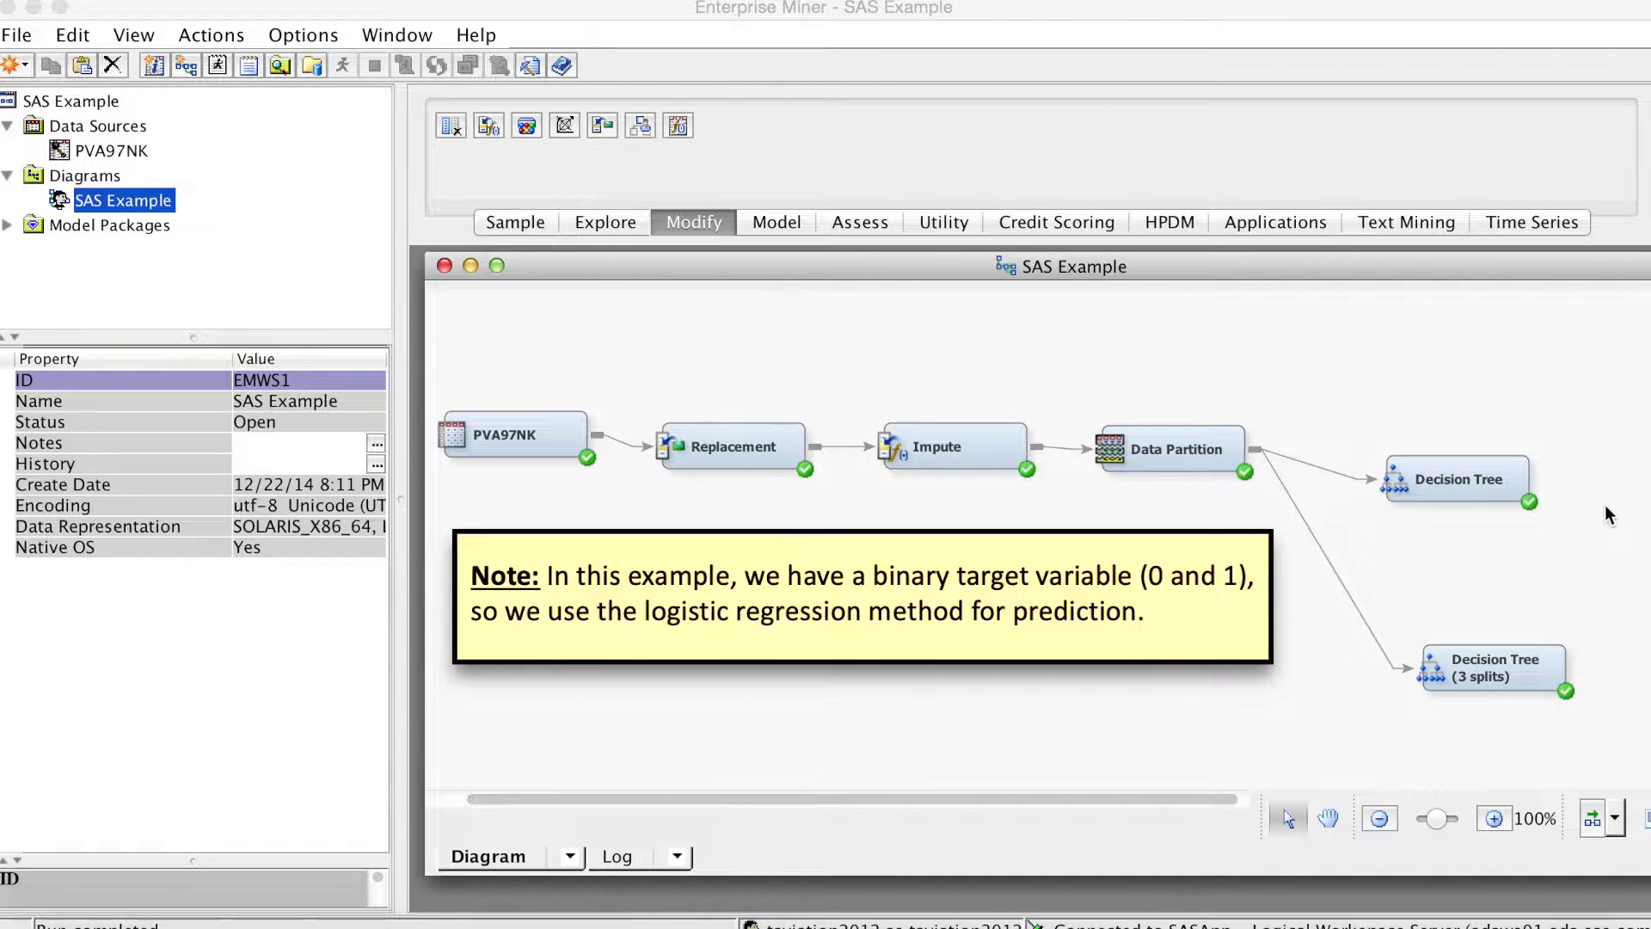
- Place a Regression node below the decision trees and connect Data Partition to it
scroll(1607, 513, down, 3)
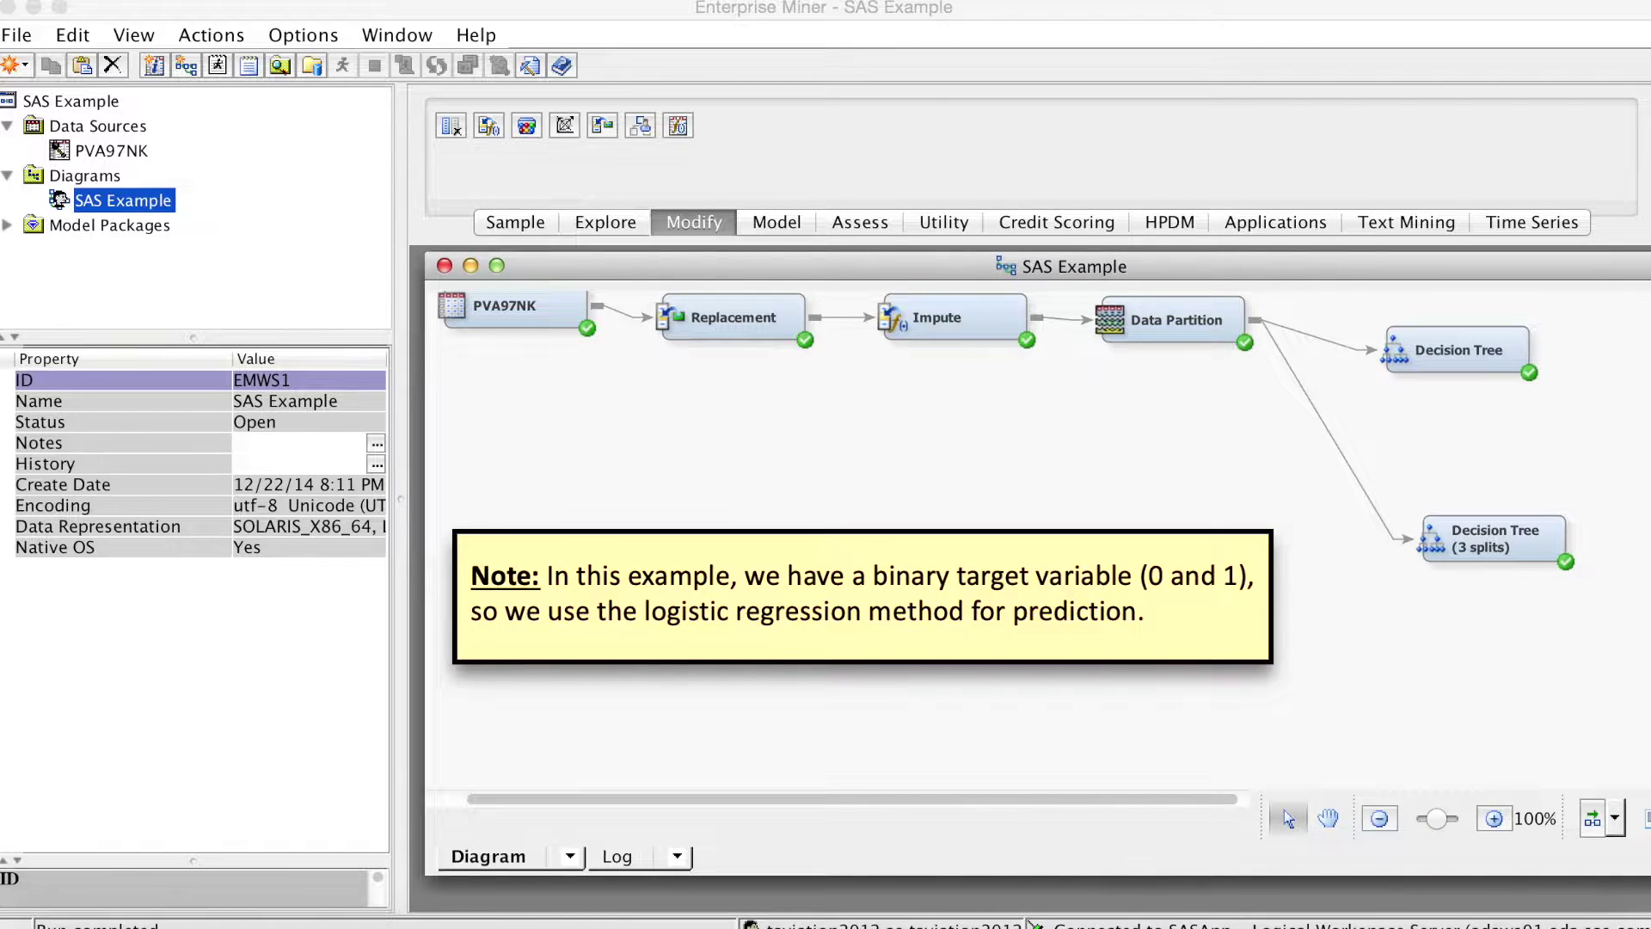
click(782, 225)
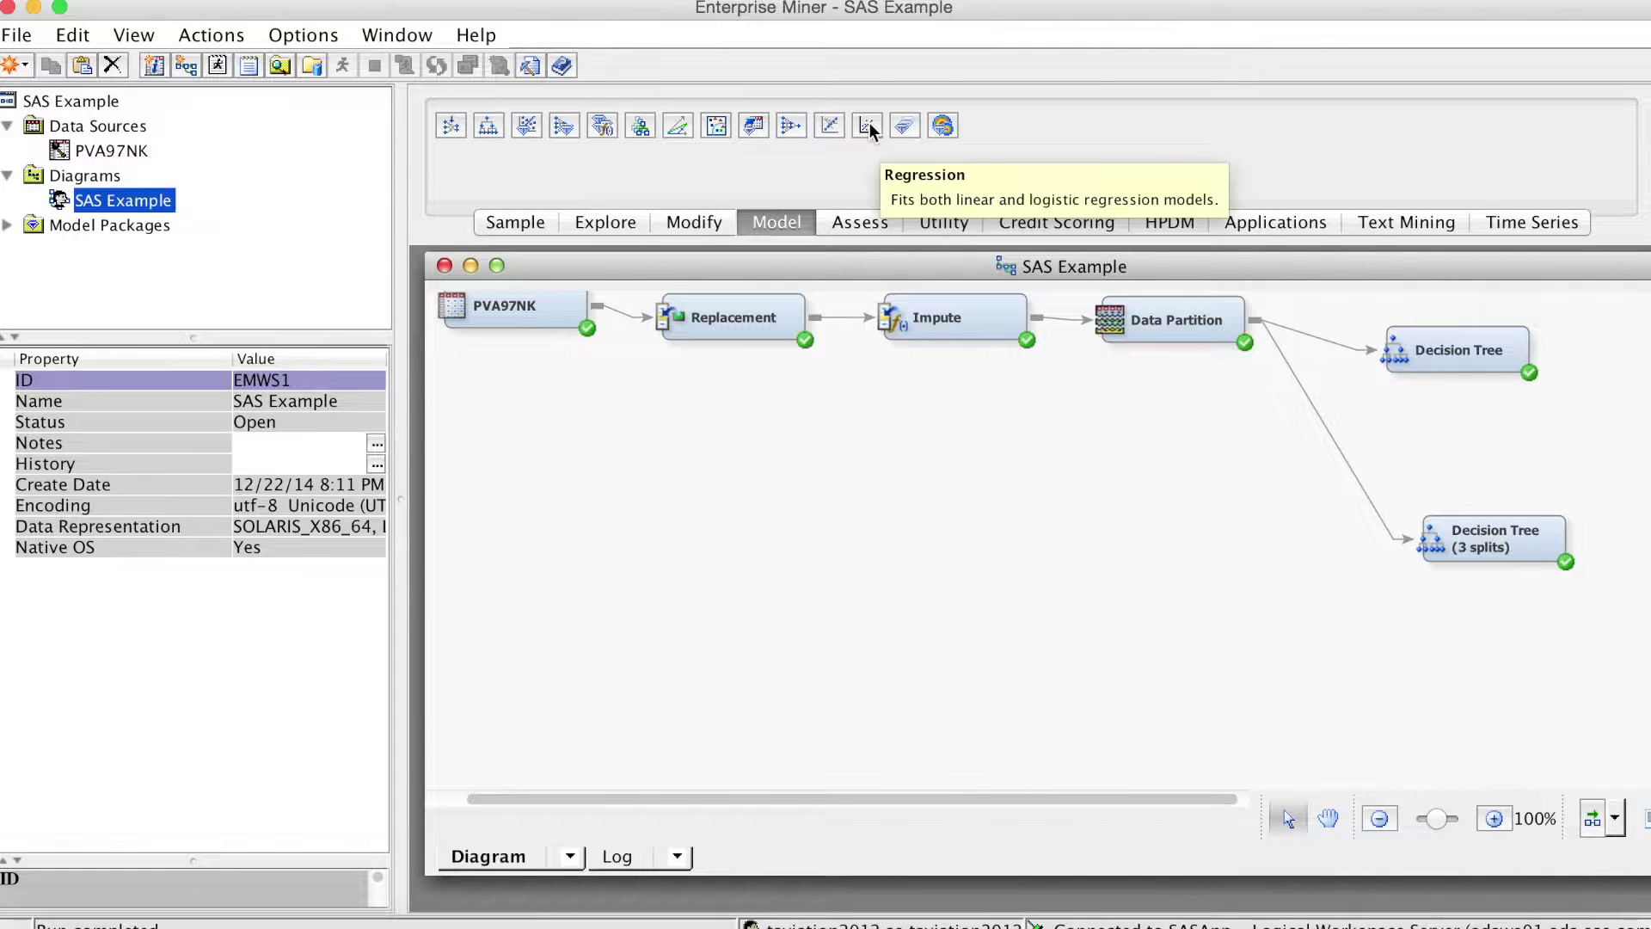
drag(868, 122, 1170, 594)
drag(1433, 679, 1433, 664)
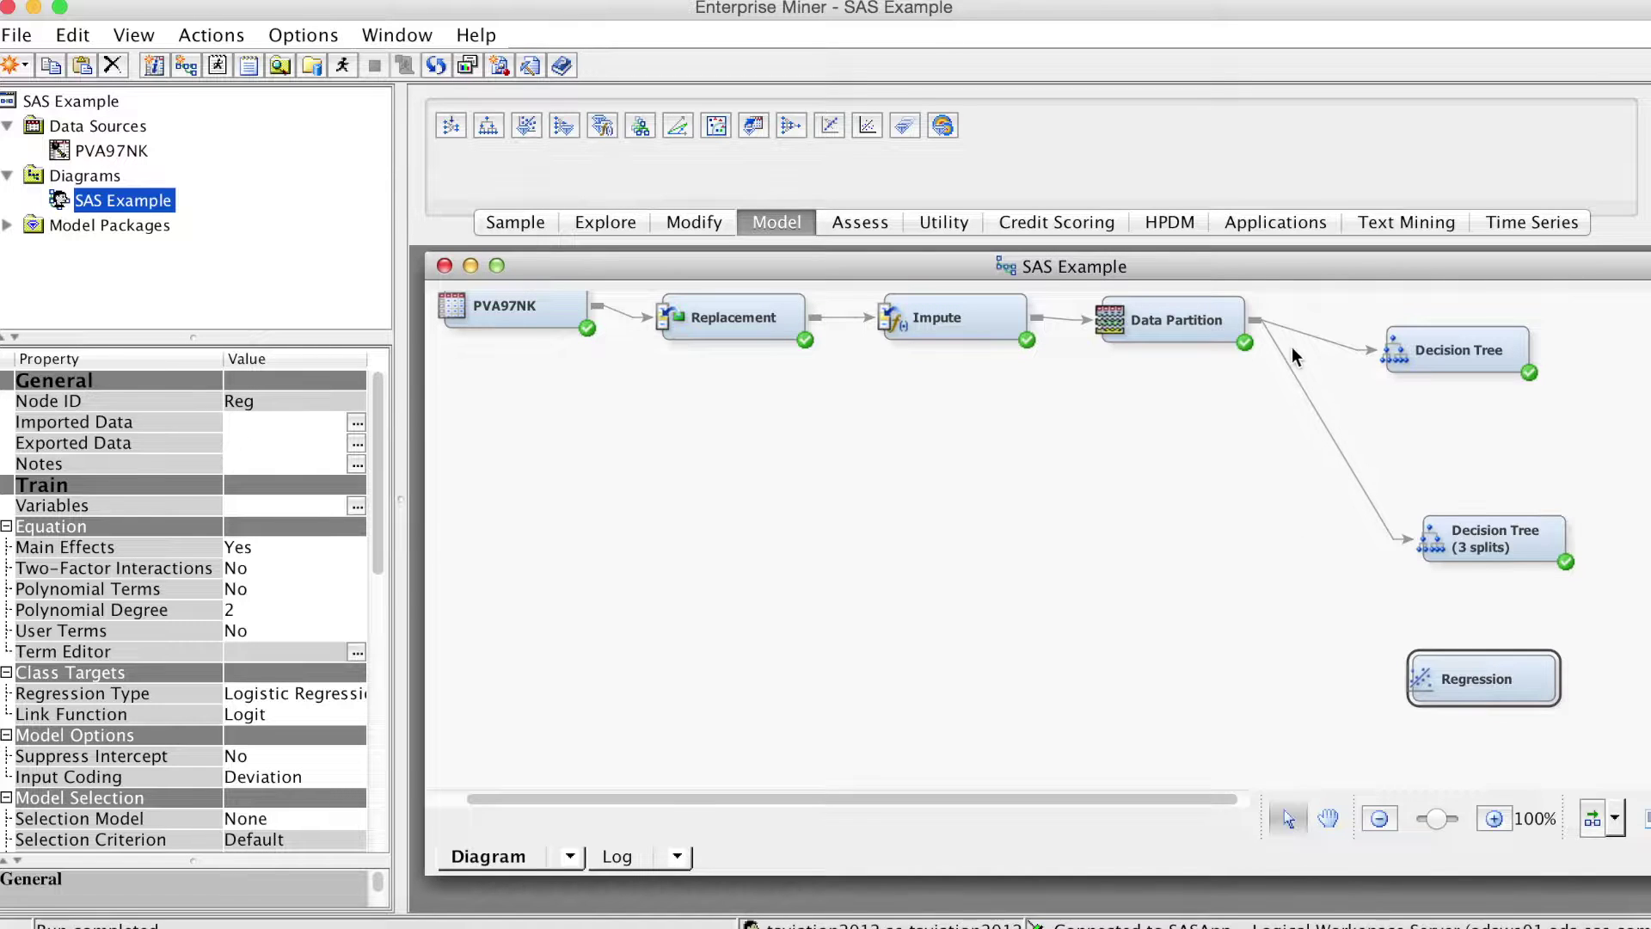
mouse_move(1260, 307)
mouse_down()
mouse_move(1287, 379)
mouse_move(1295, 521)
mouse_move(1369, 675)
mouse_move(1428, 673)
mouse_up()
scroll(379, 540, down, 1)
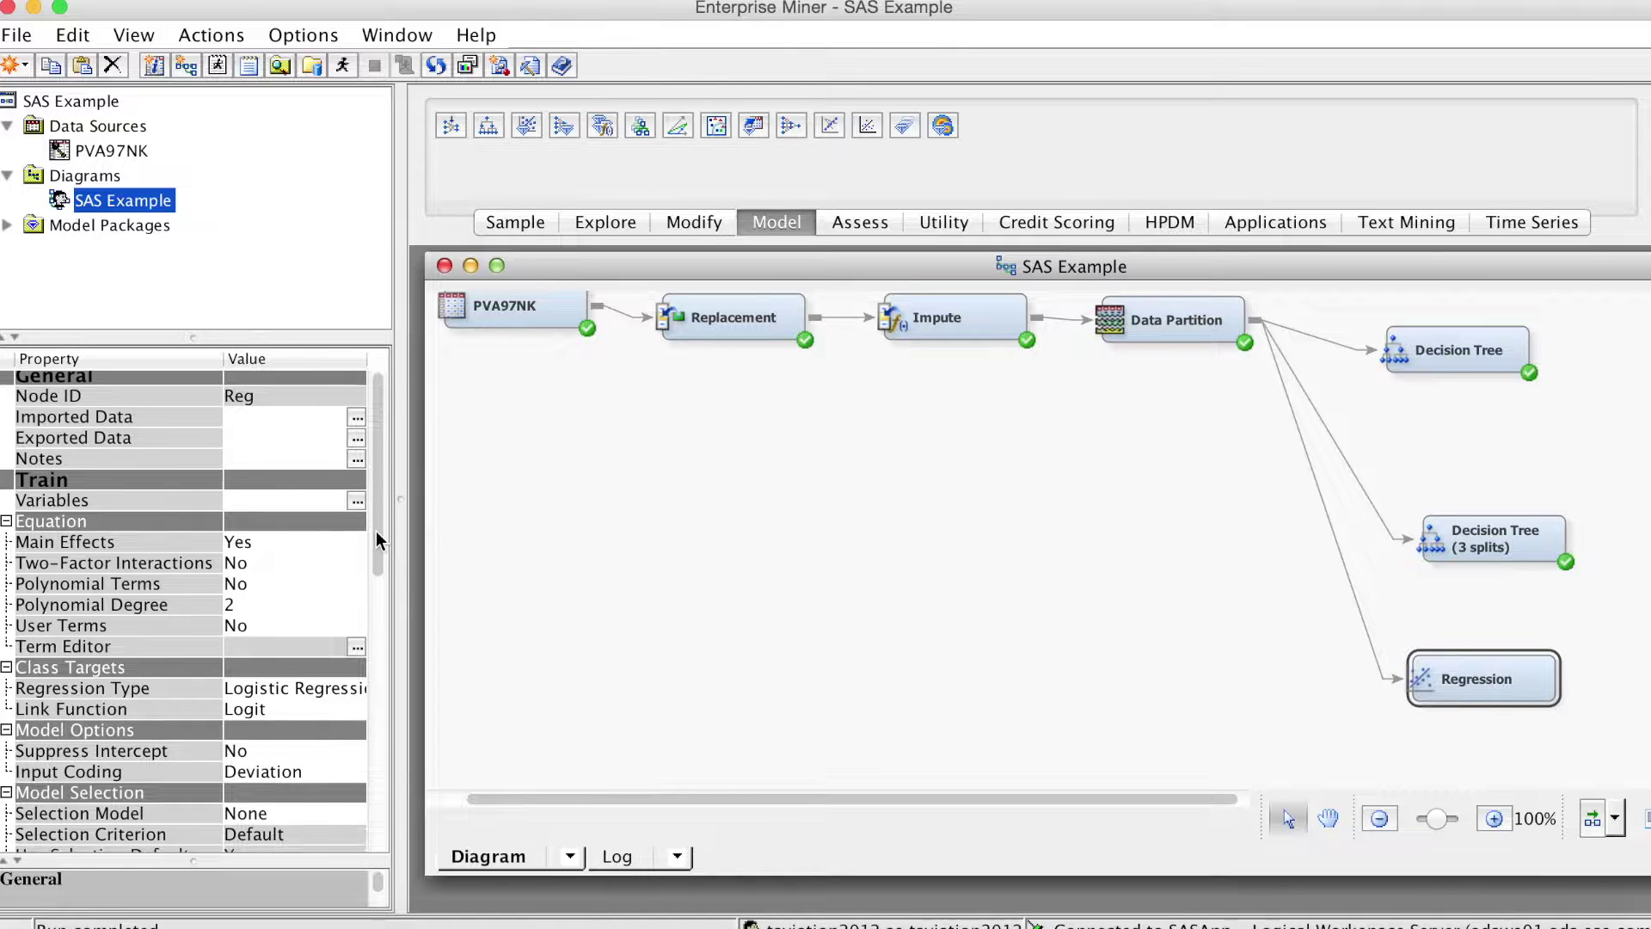
drag(378, 540, 378, 639)
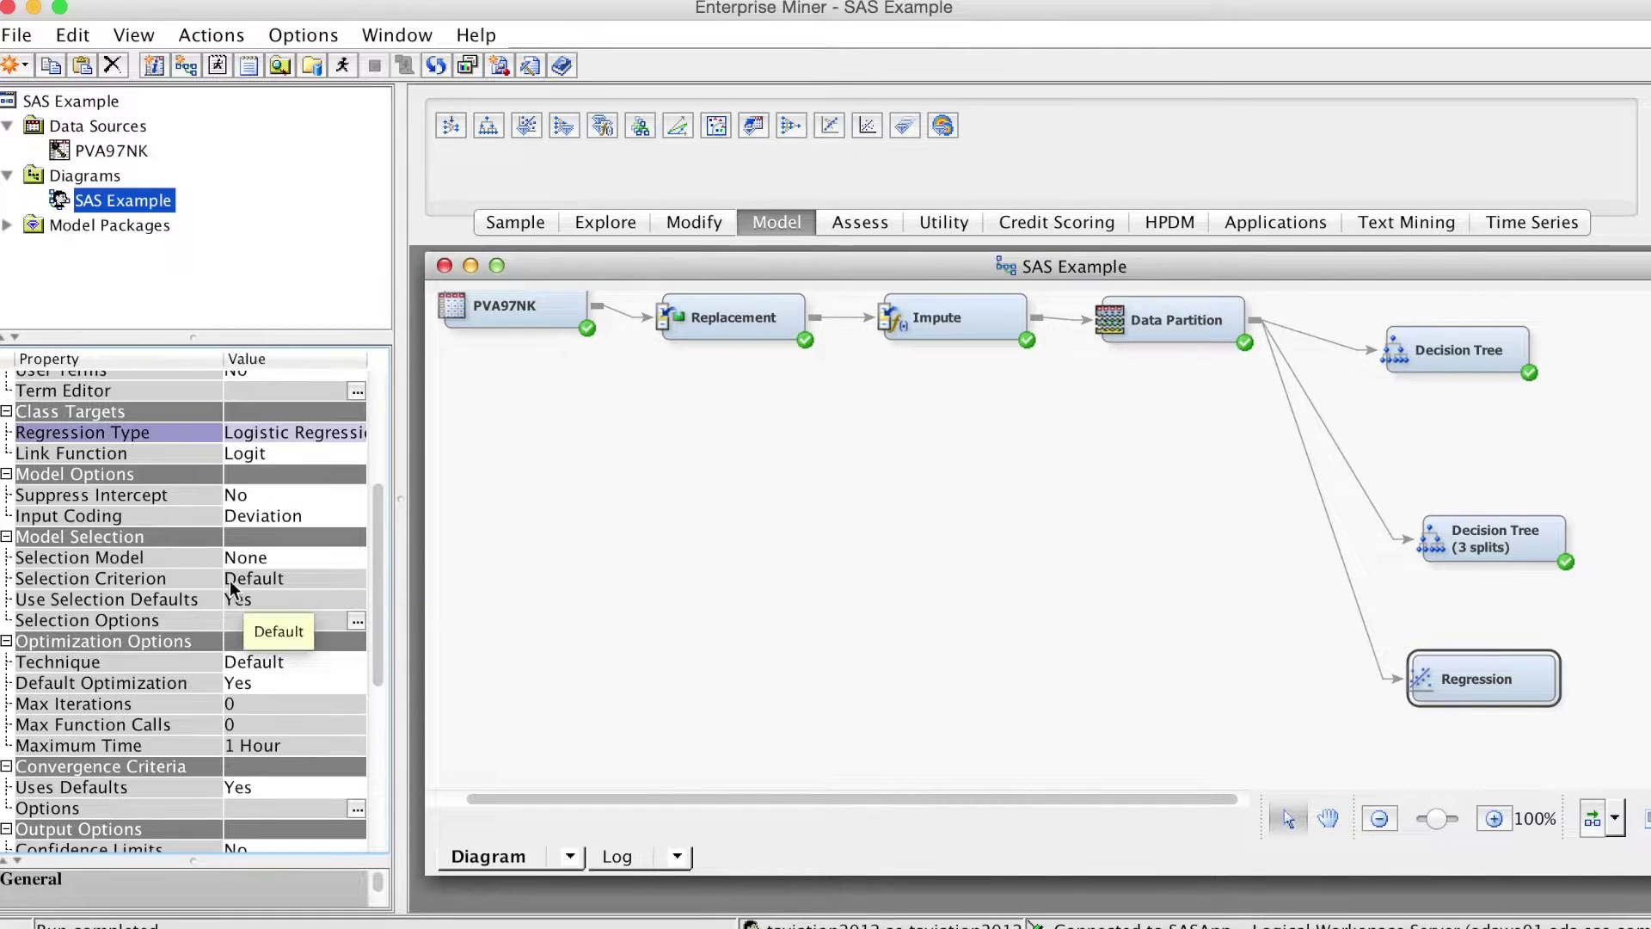
- Set the Regression Selection Model to Stepwise and the Selection Criterion to Validation Error
click(317, 559)
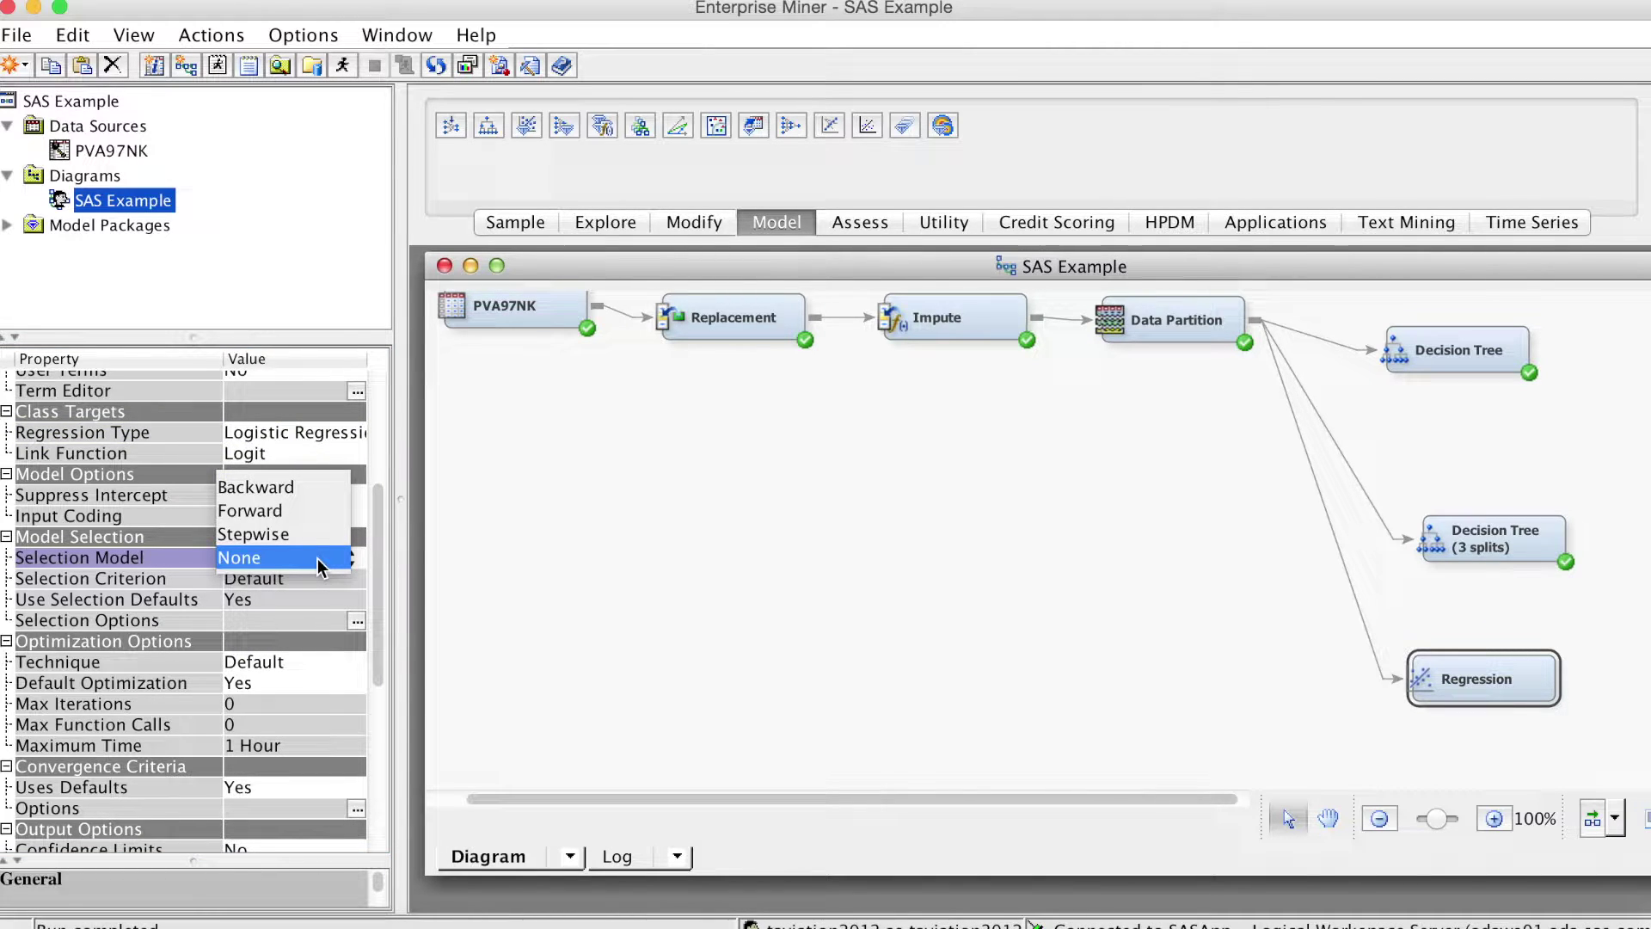
click(292, 534)
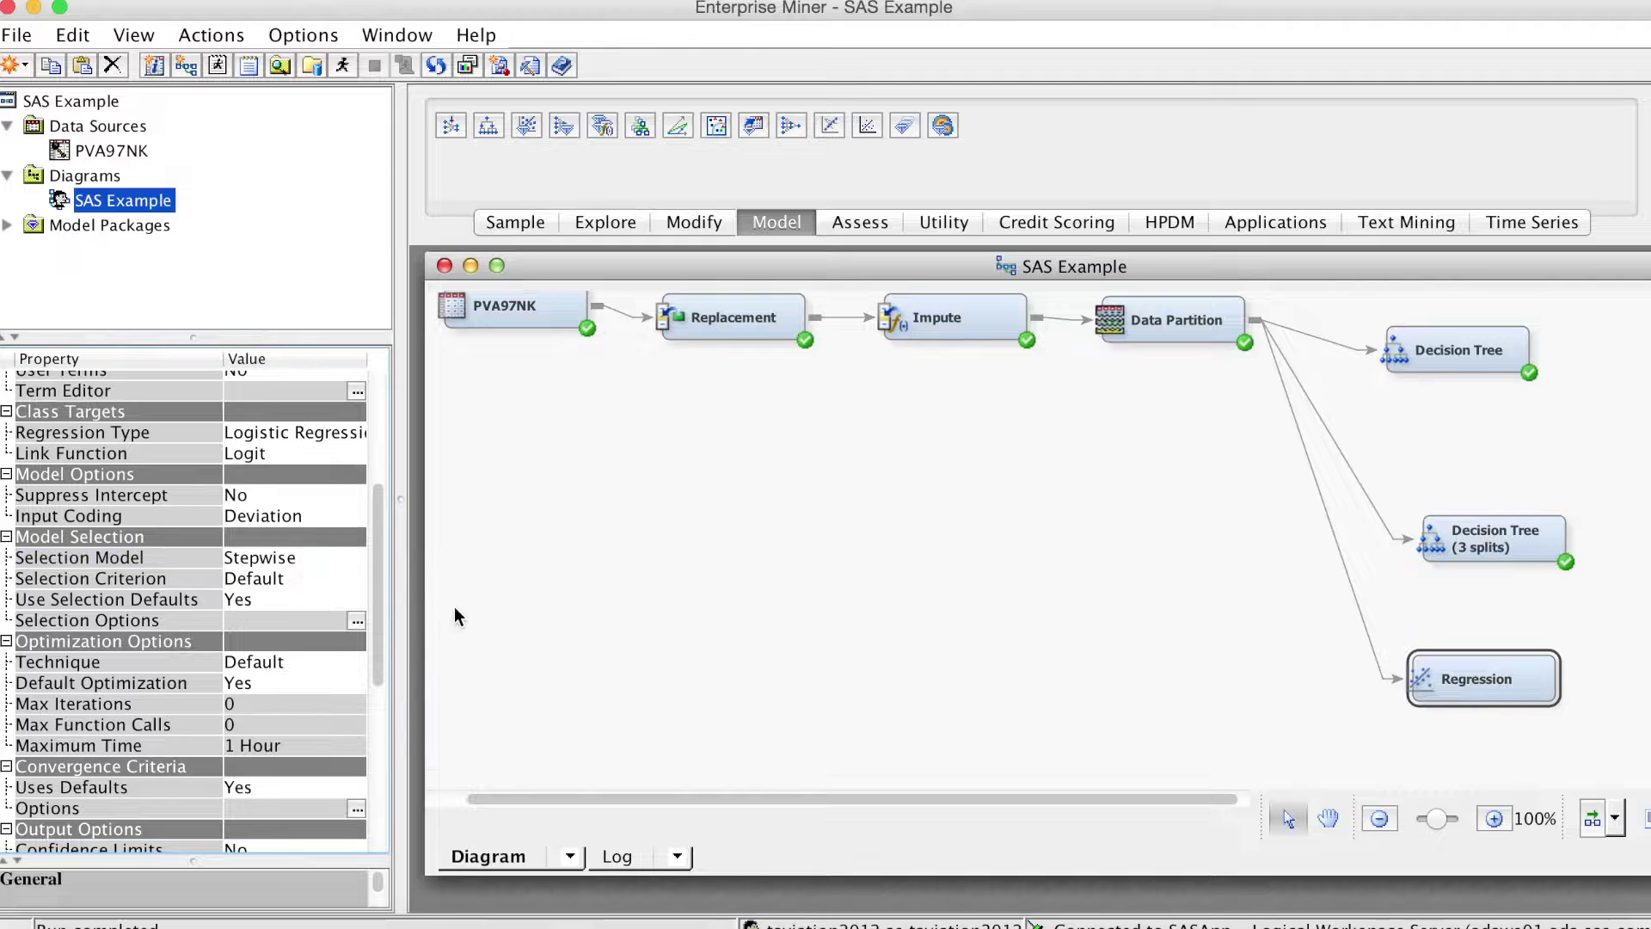
click(334, 581)
scroll(339, 622, down, 3)
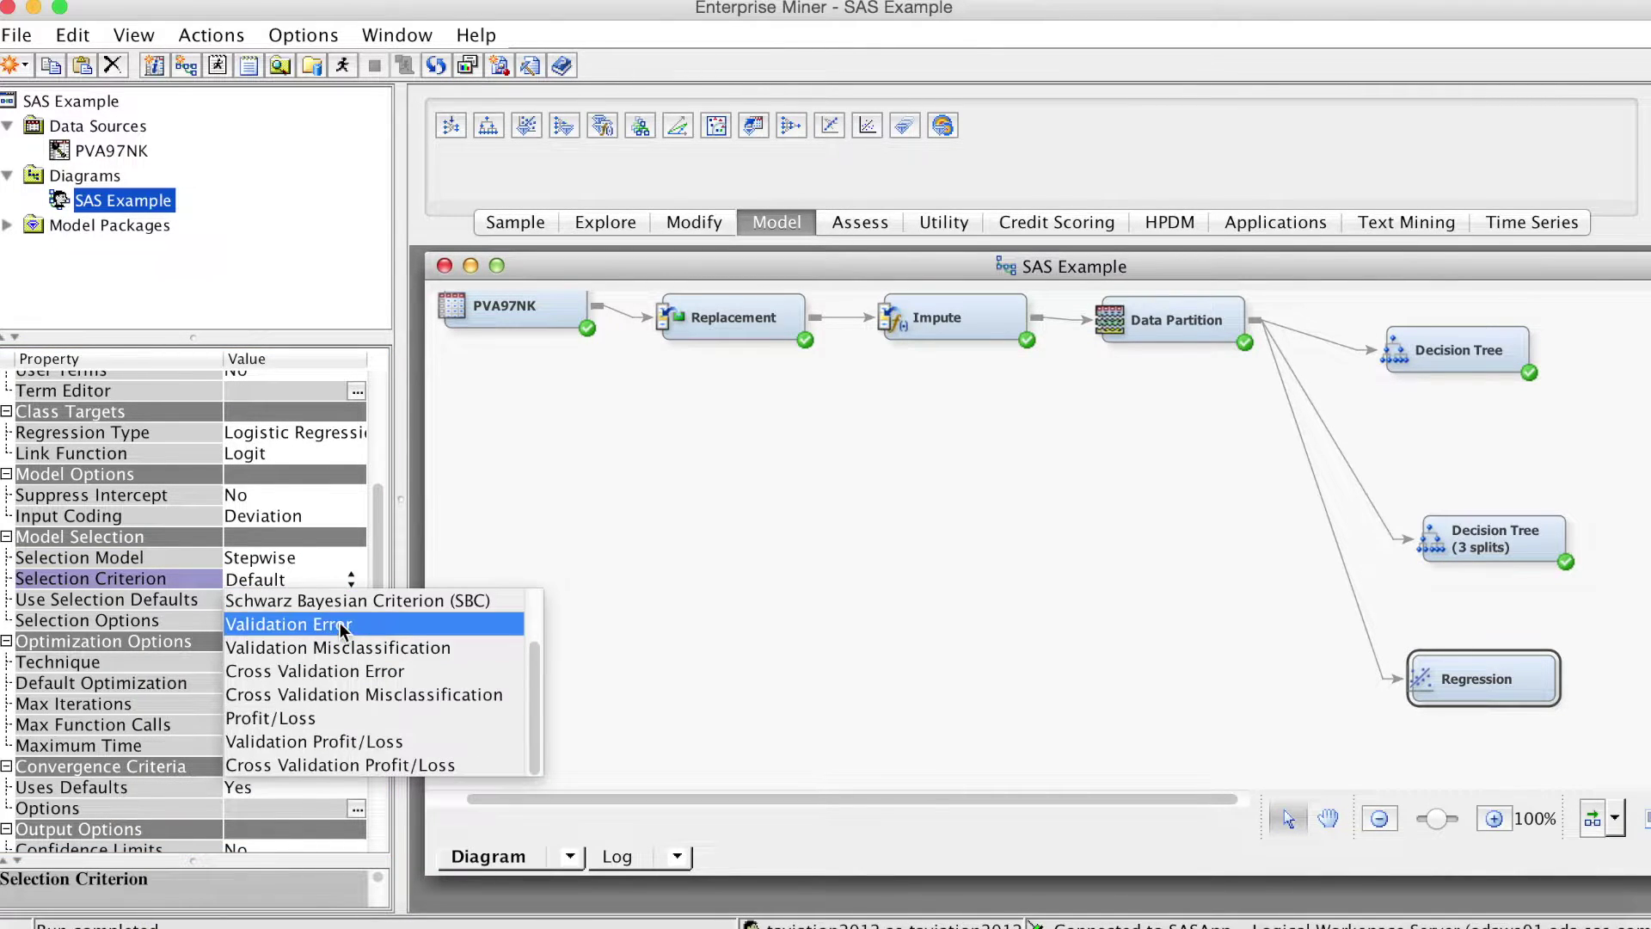
click(339, 622)
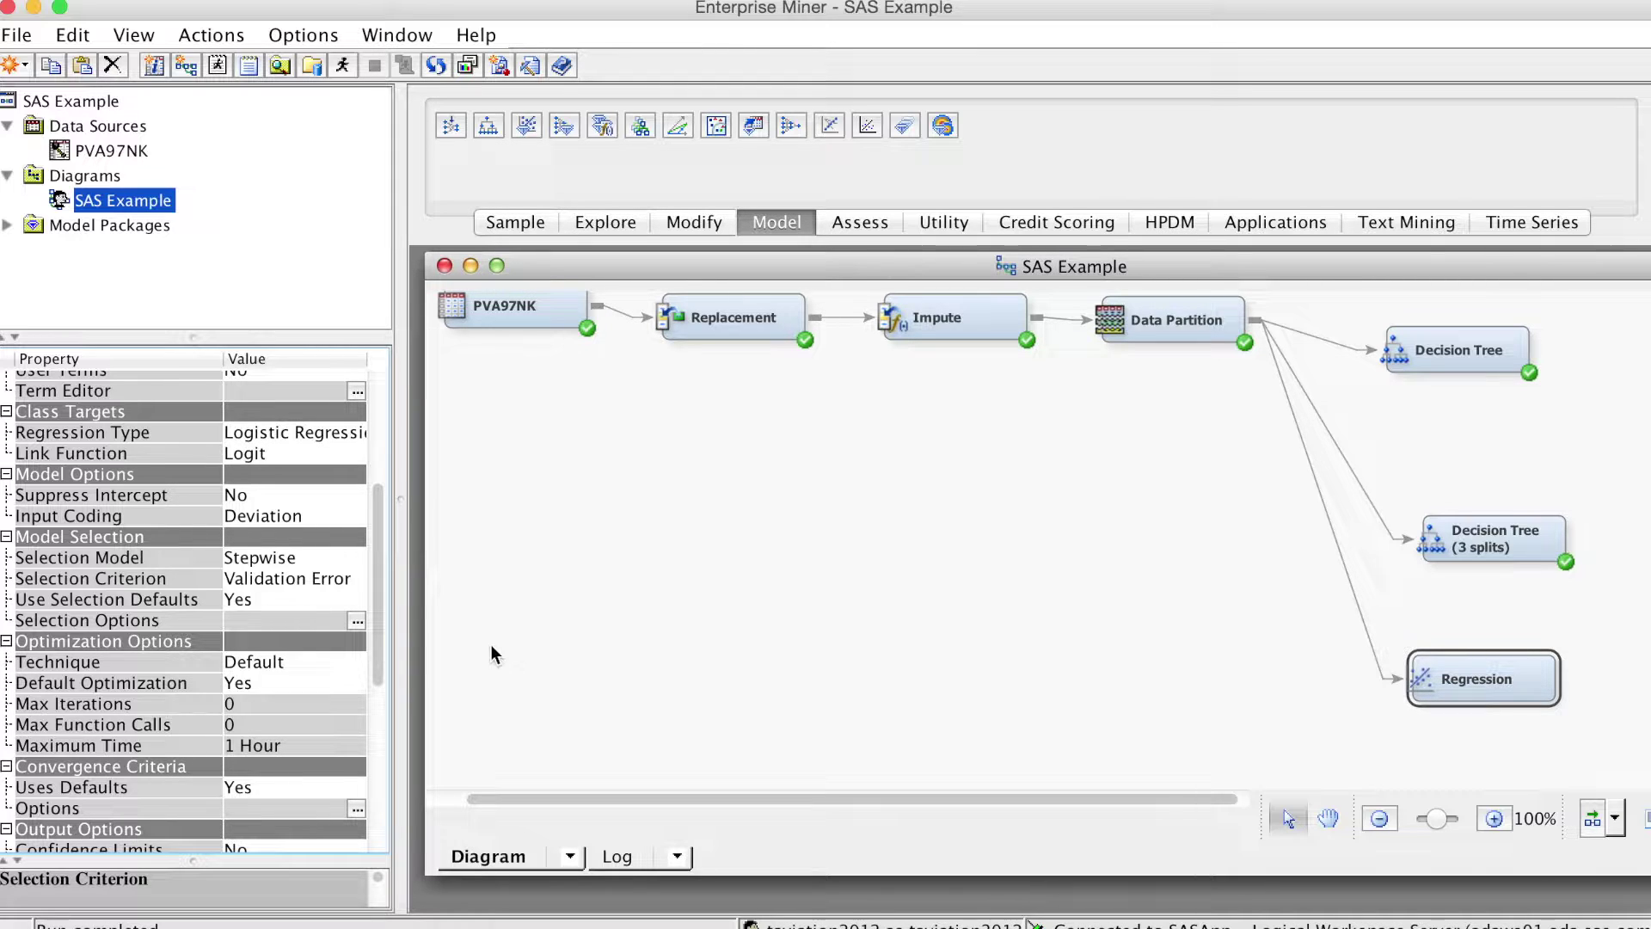
- Set Use Selection Defaults to No so the stepwise Selection Options can be edited
mouse_move(97, 602)
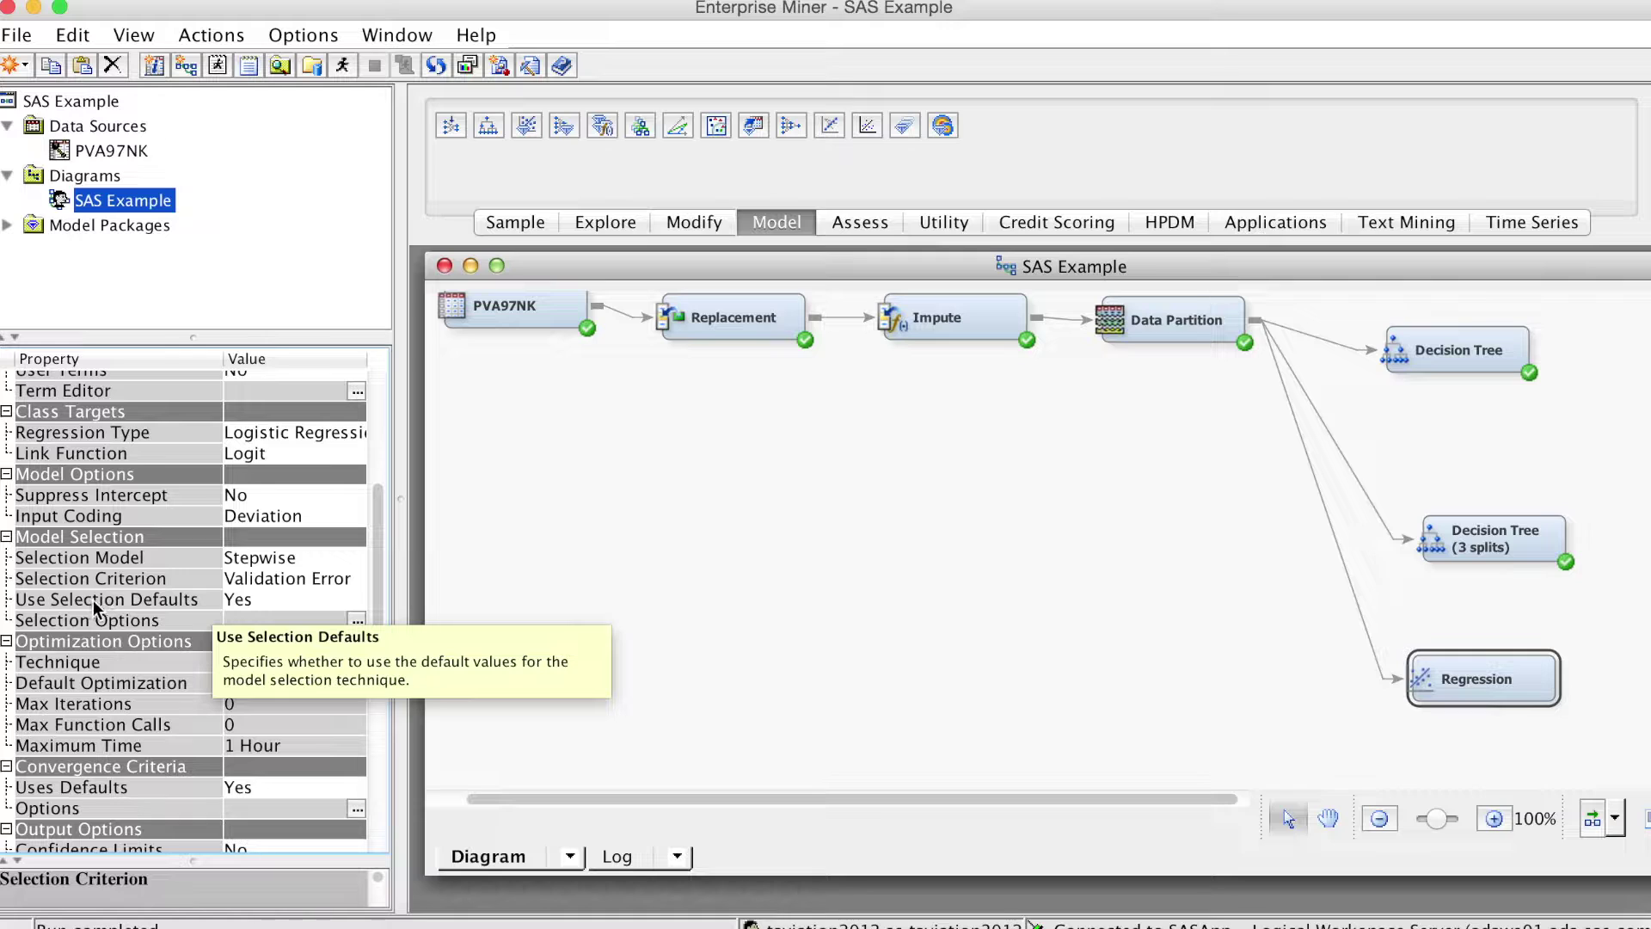
click(343, 602)
click(287, 619)
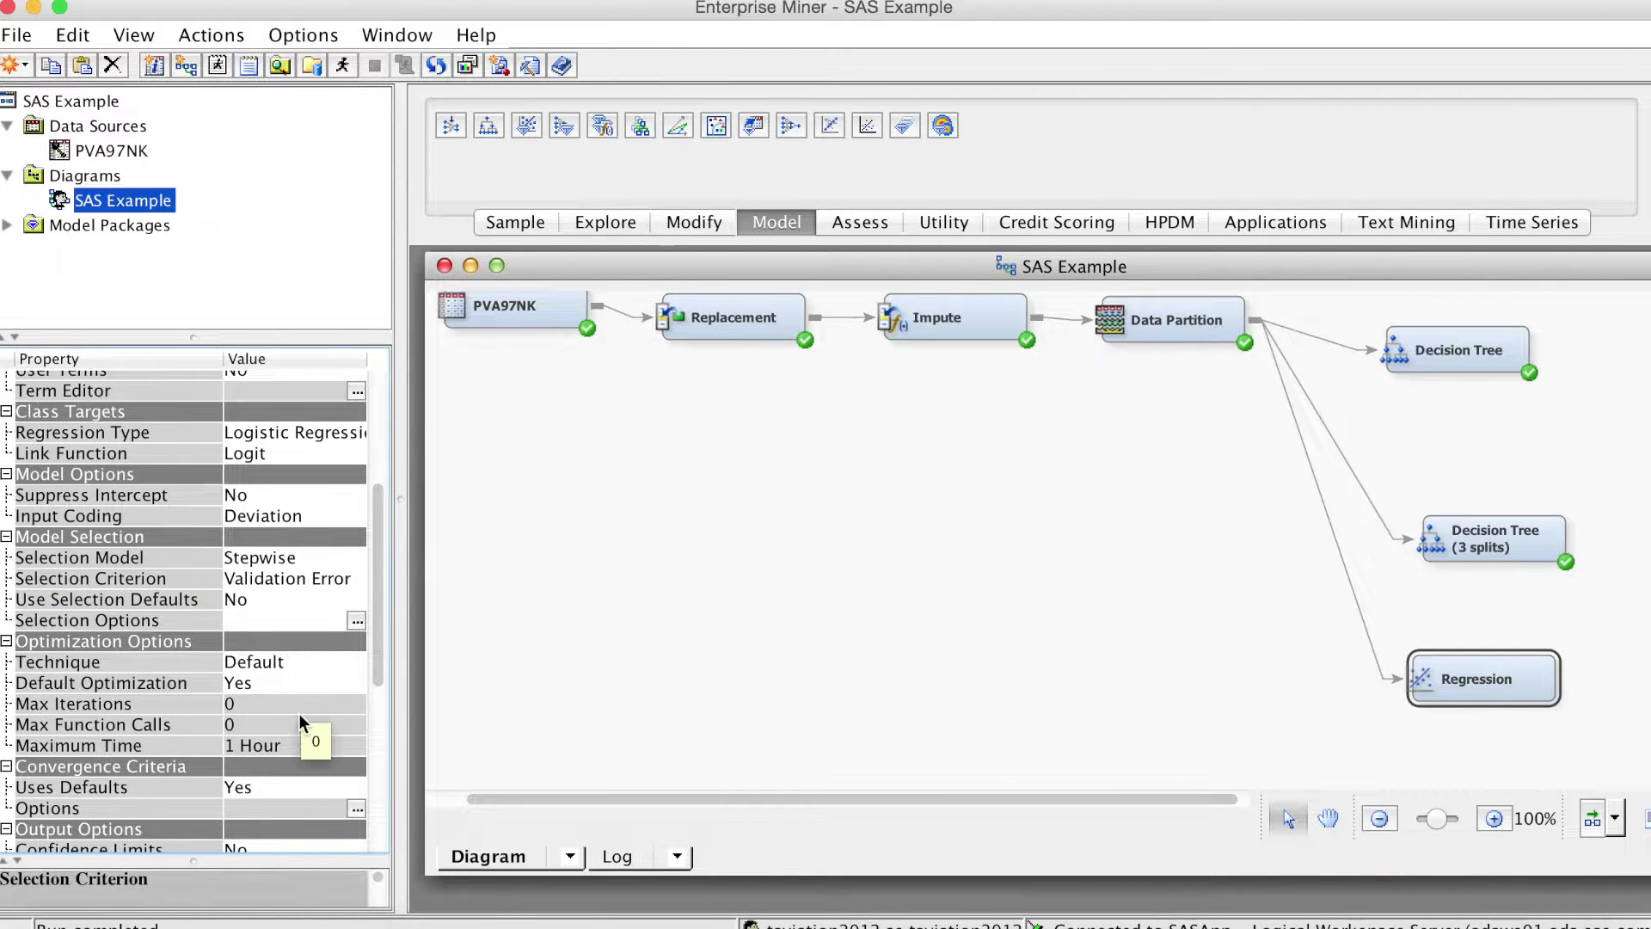
click(356, 620)
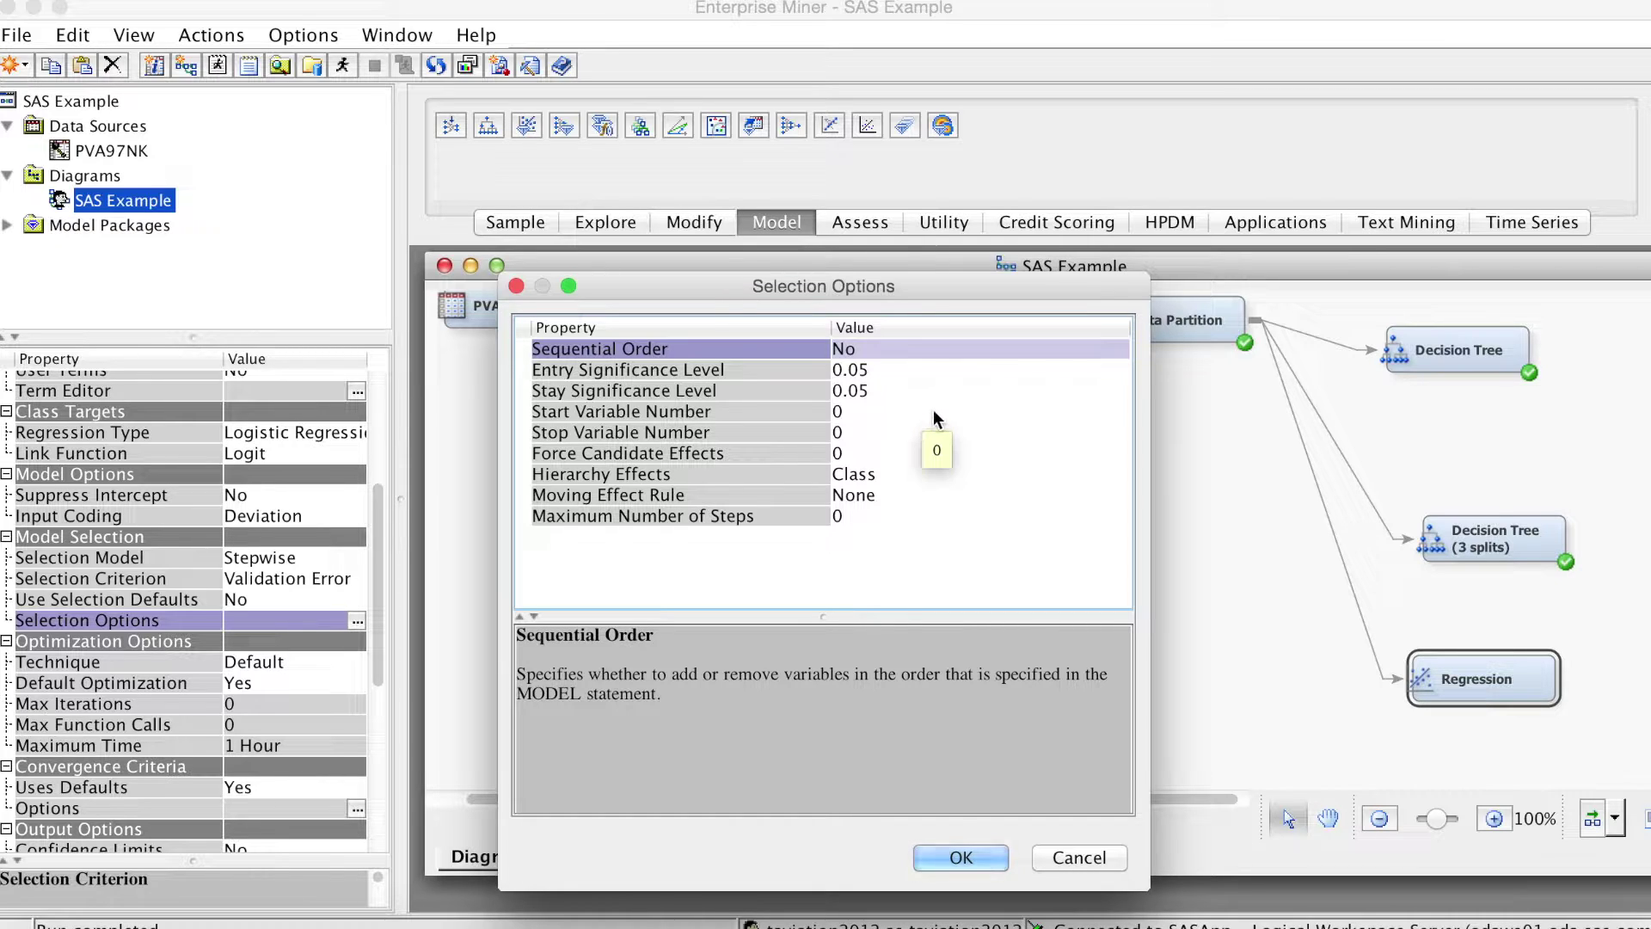
- Set the Entry and Stay Significance Levels to 0.1 and Maximum Number of Steps to 20
click(887, 370)
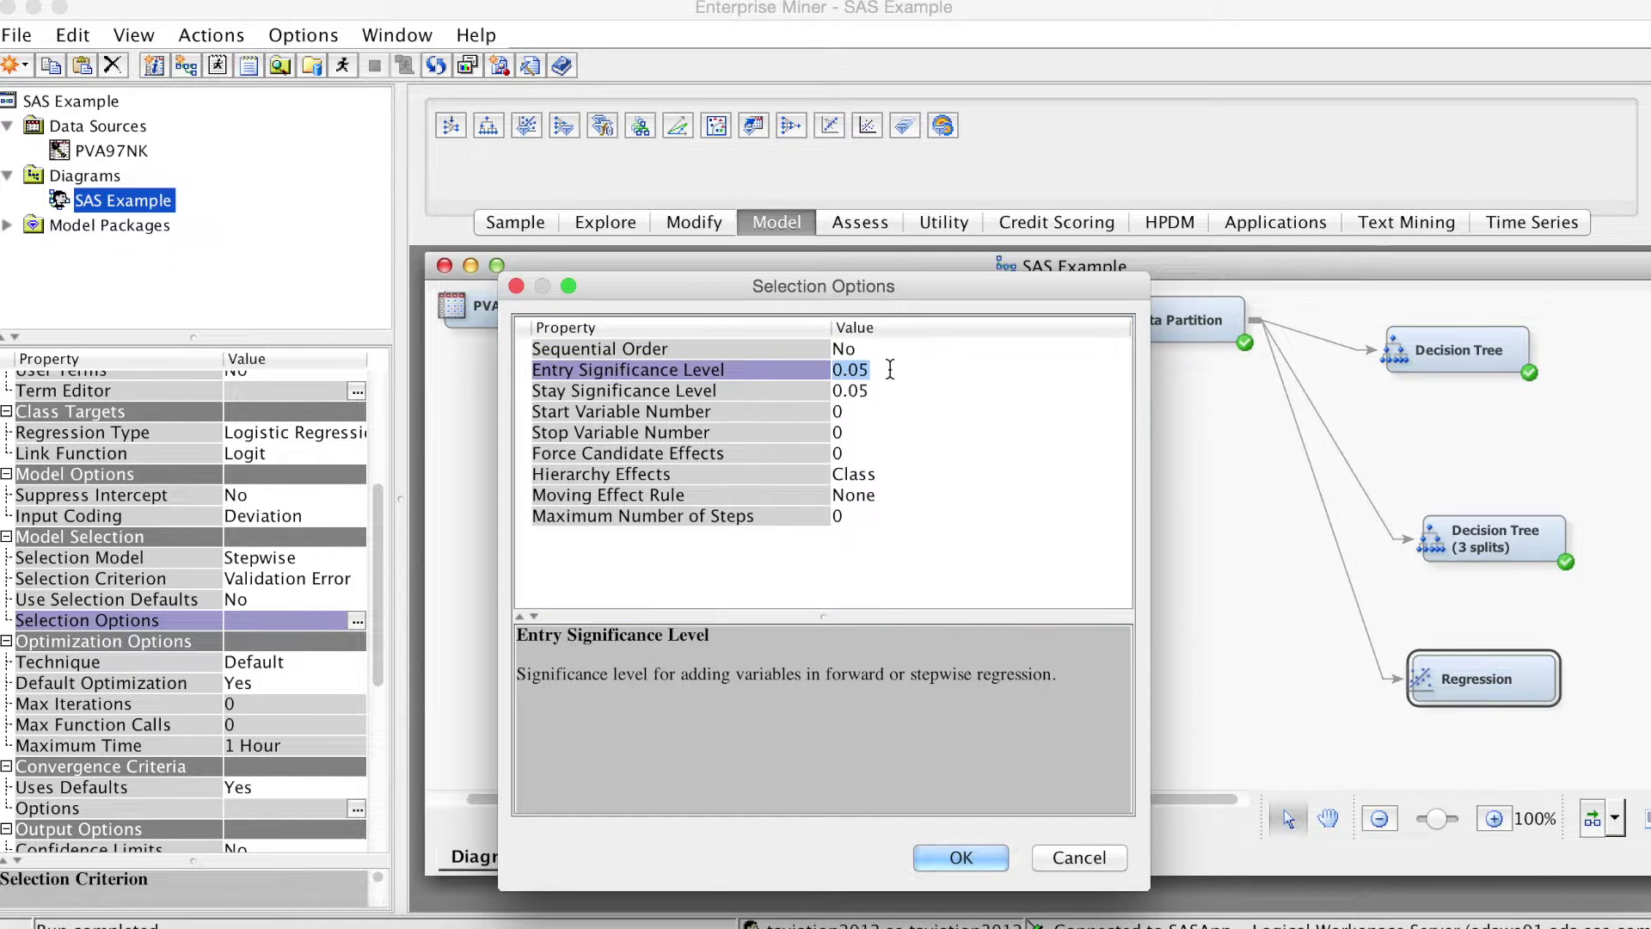
click(890, 370)
double_click(890, 370)
text(0.1)
click(865, 387)
text(0.1)
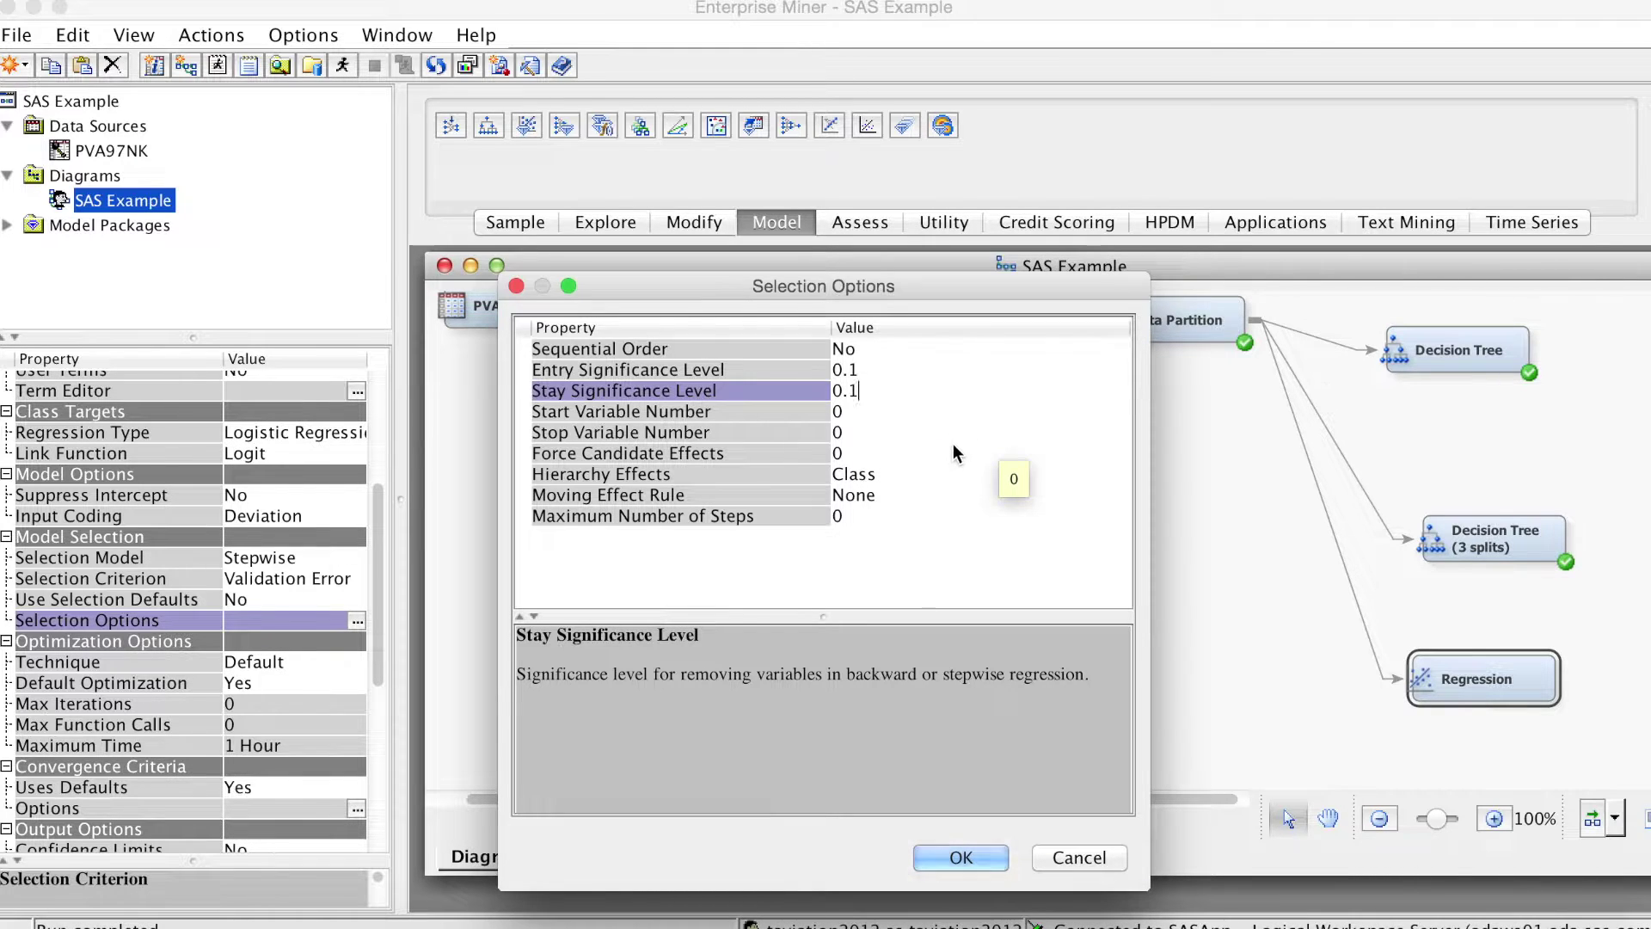
click(856, 516)
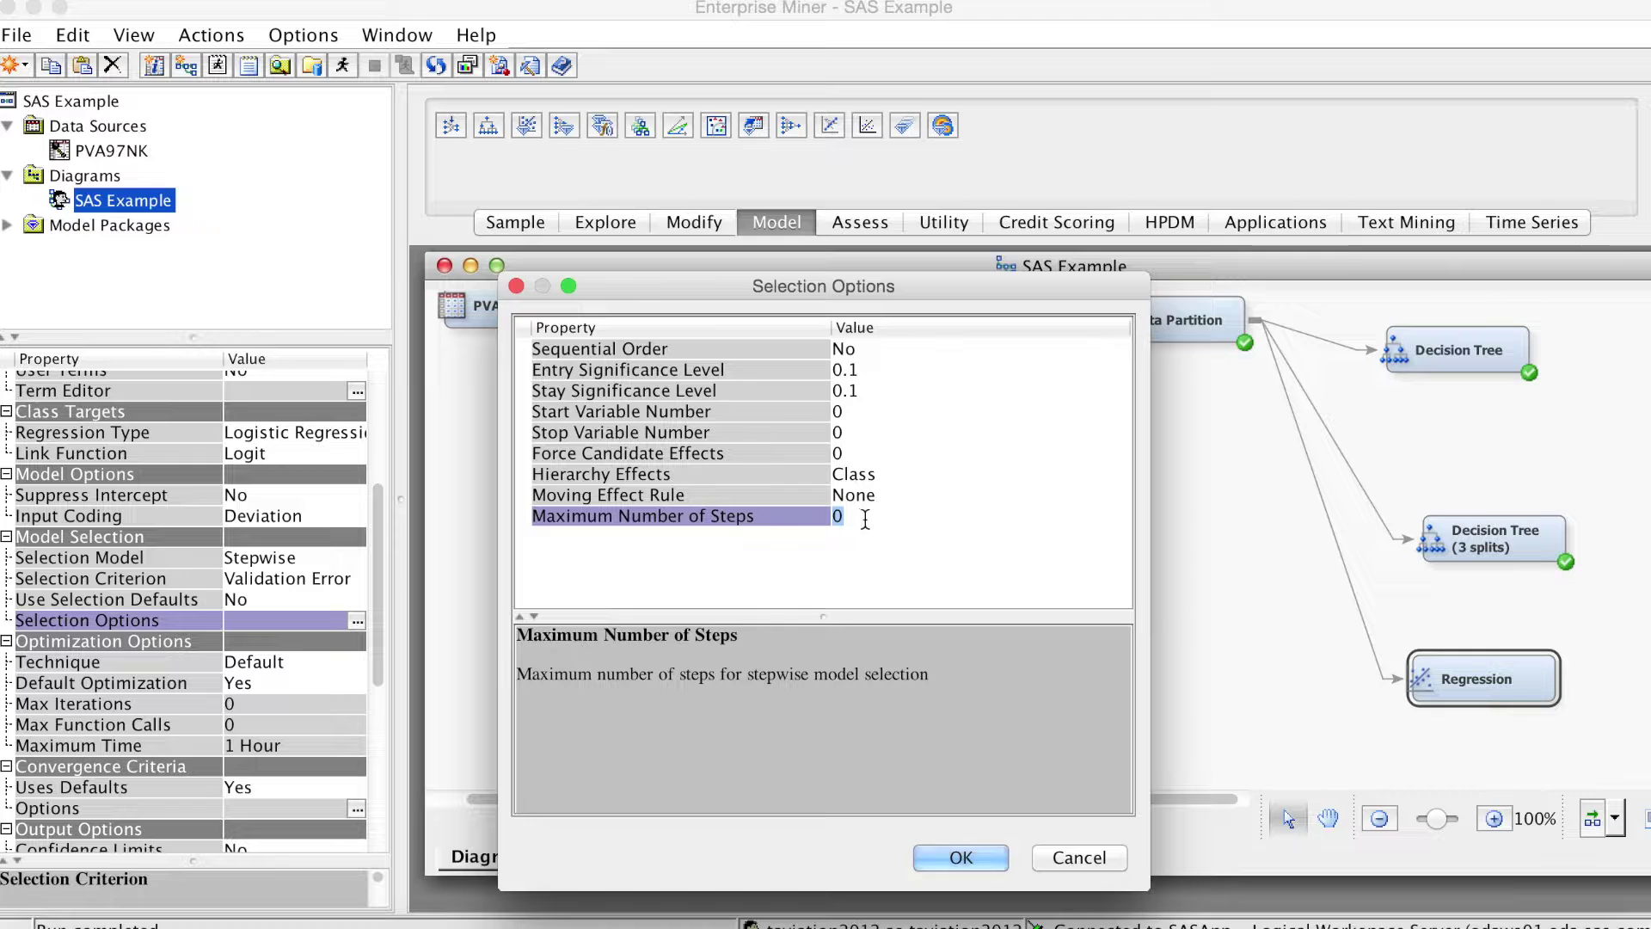
text(20)
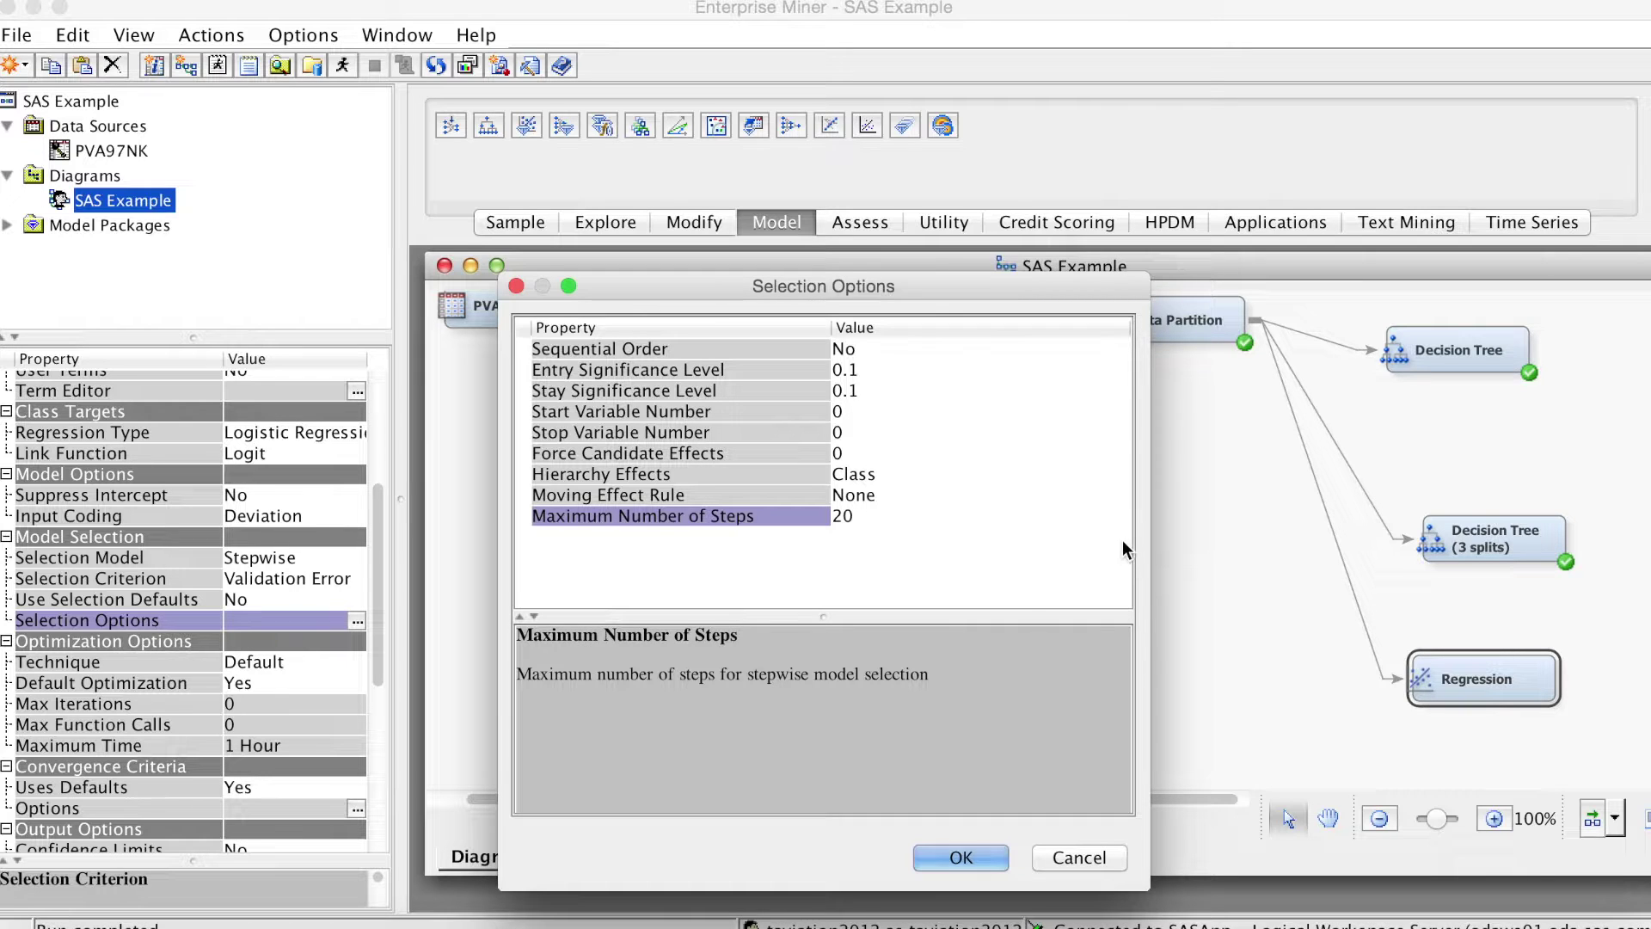
click(953, 859)
- Run the Regression path, then widen the Fit Statistics label column and enlarge the Output window
right_click(1485, 683)
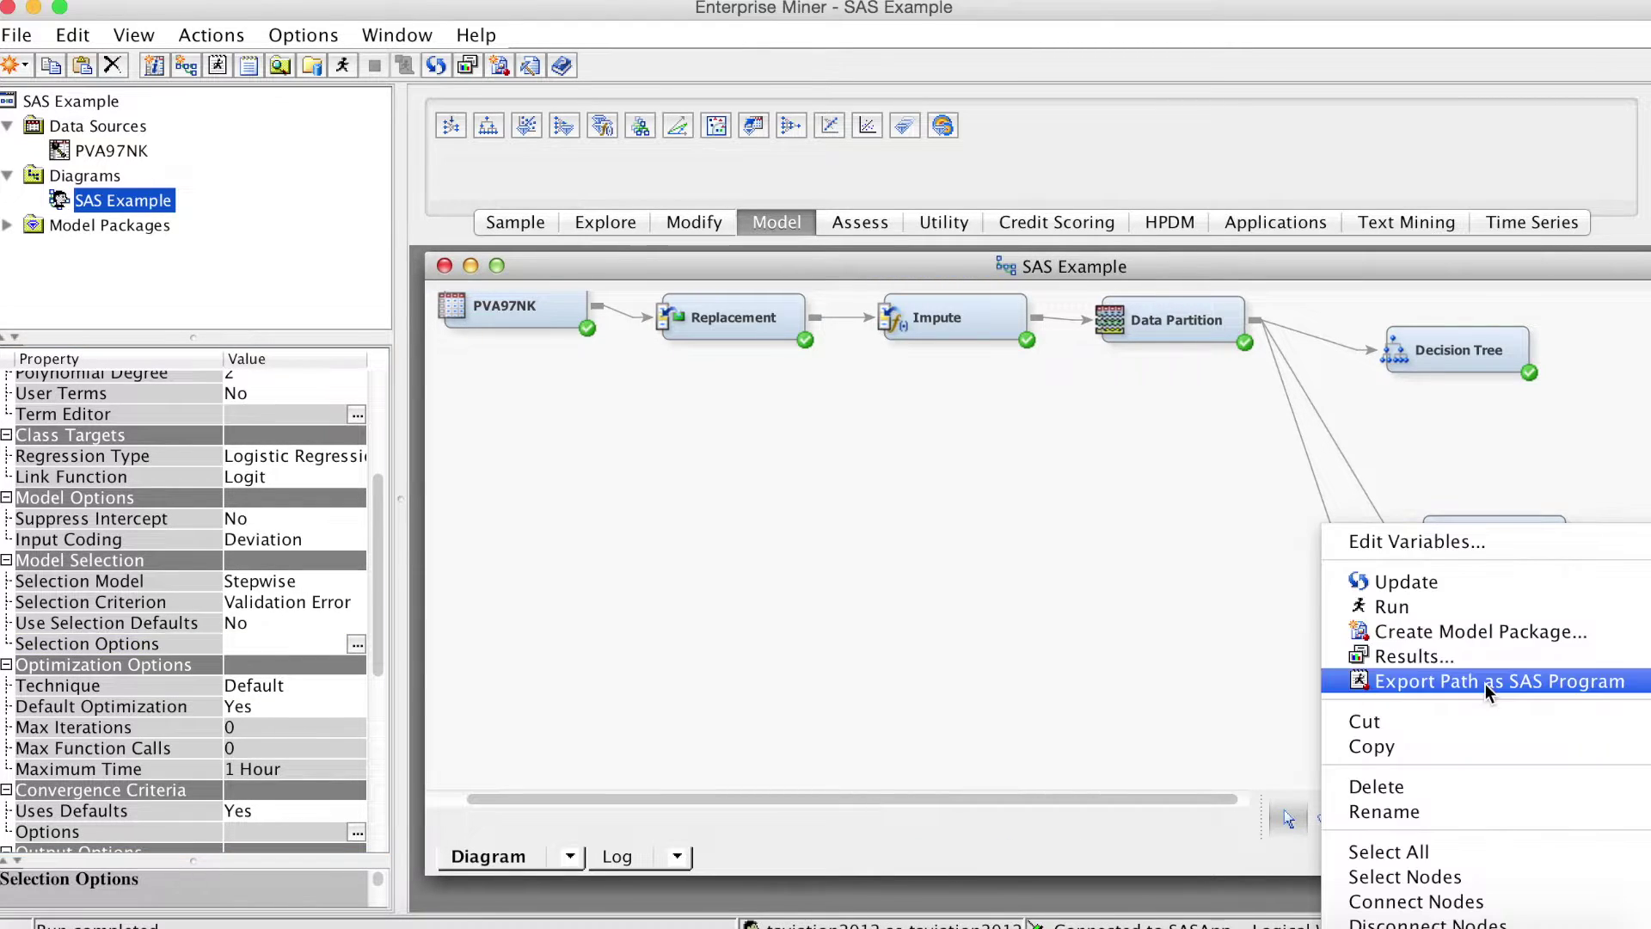
click(1410, 607)
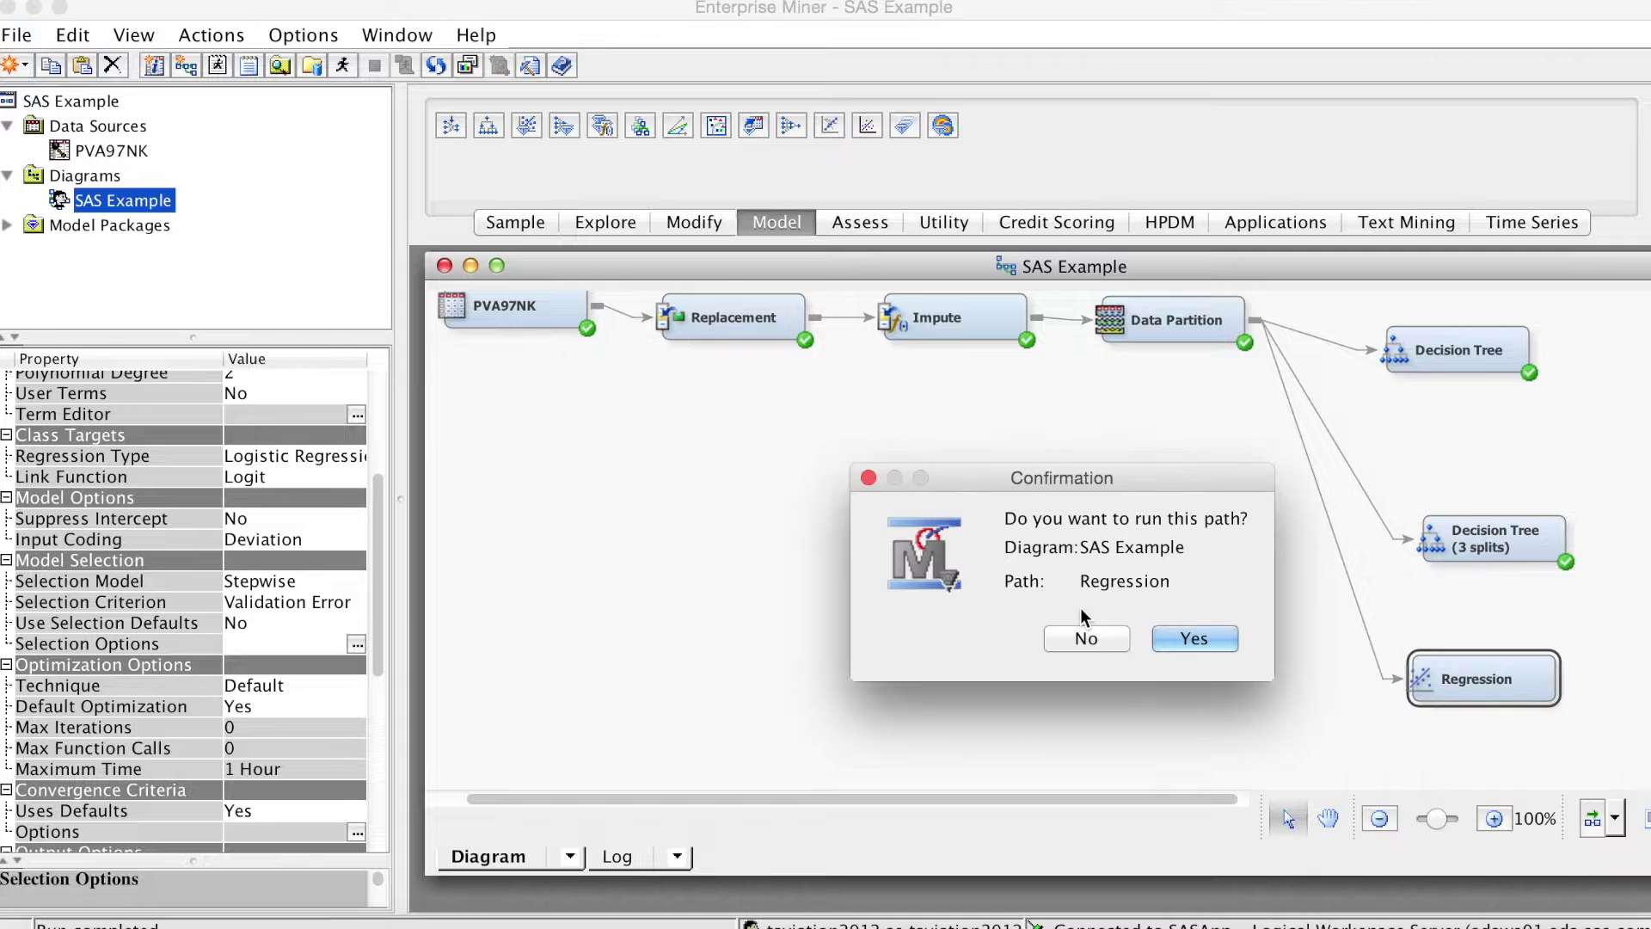
click(1202, 644)
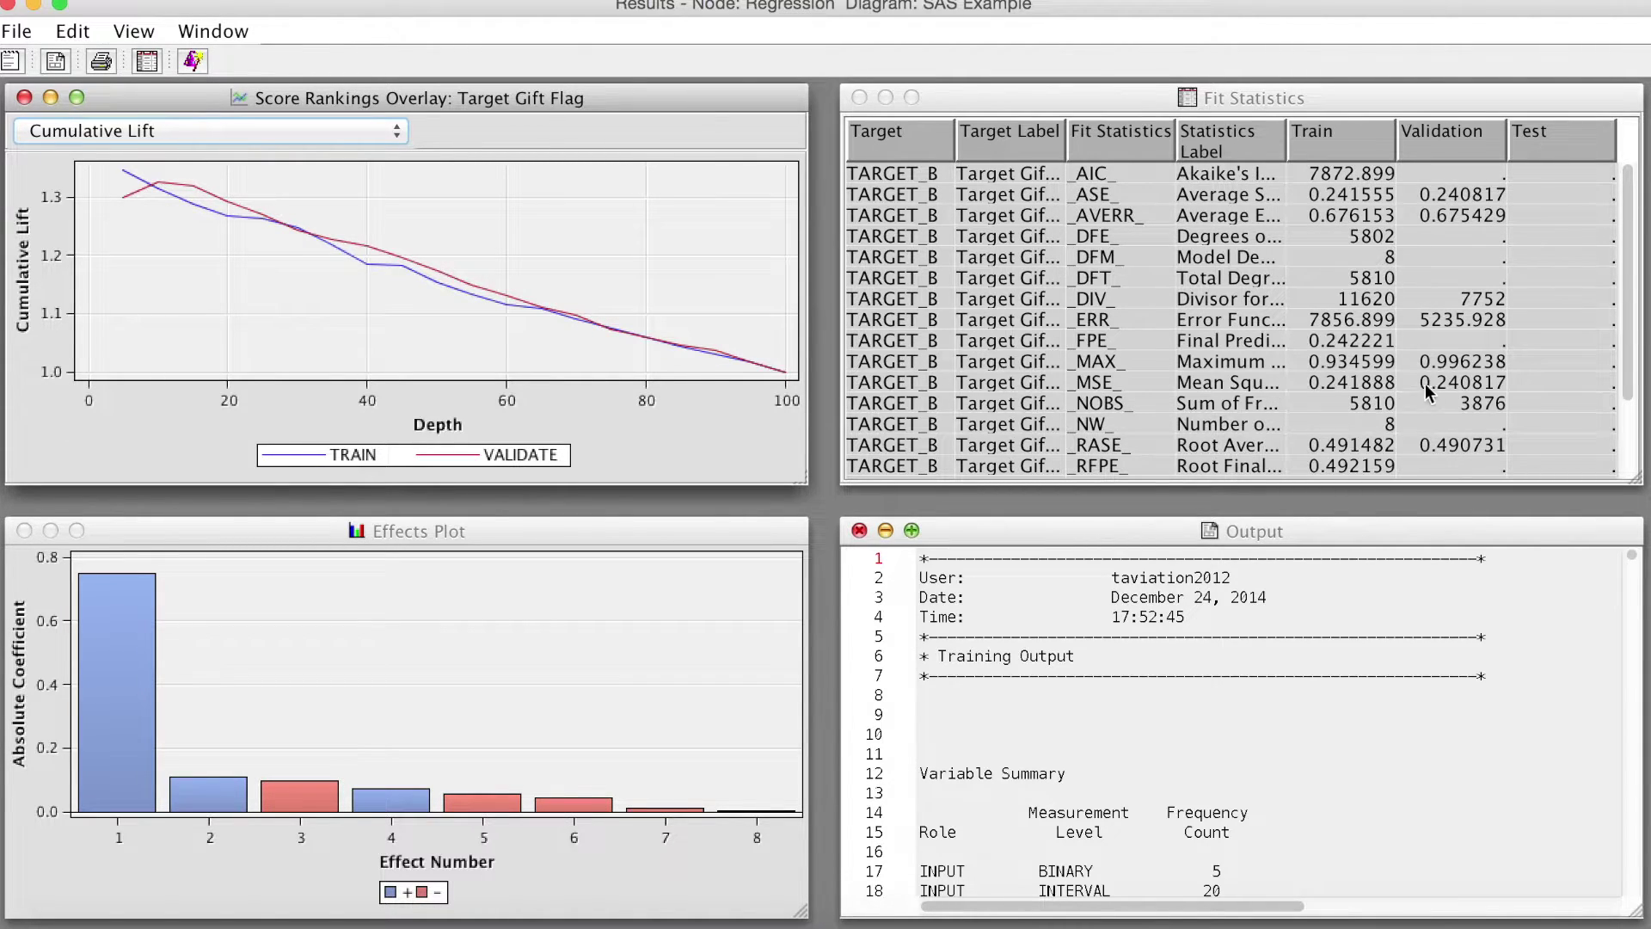
drag(1288, 144, 1355, 146)
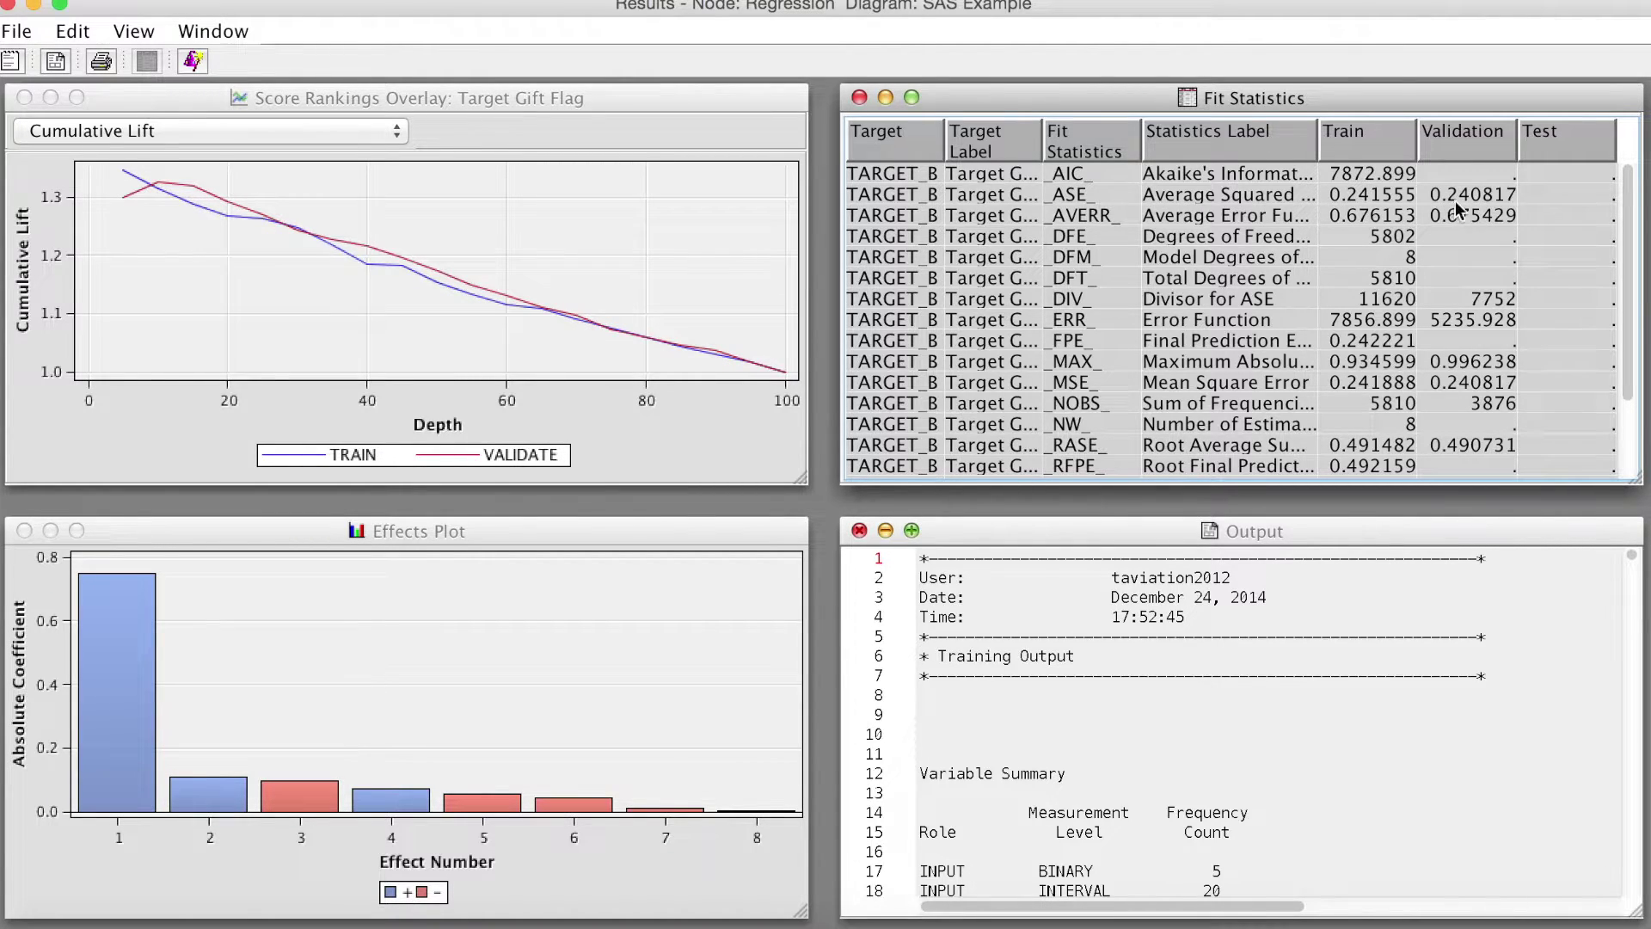
click(912, 530)
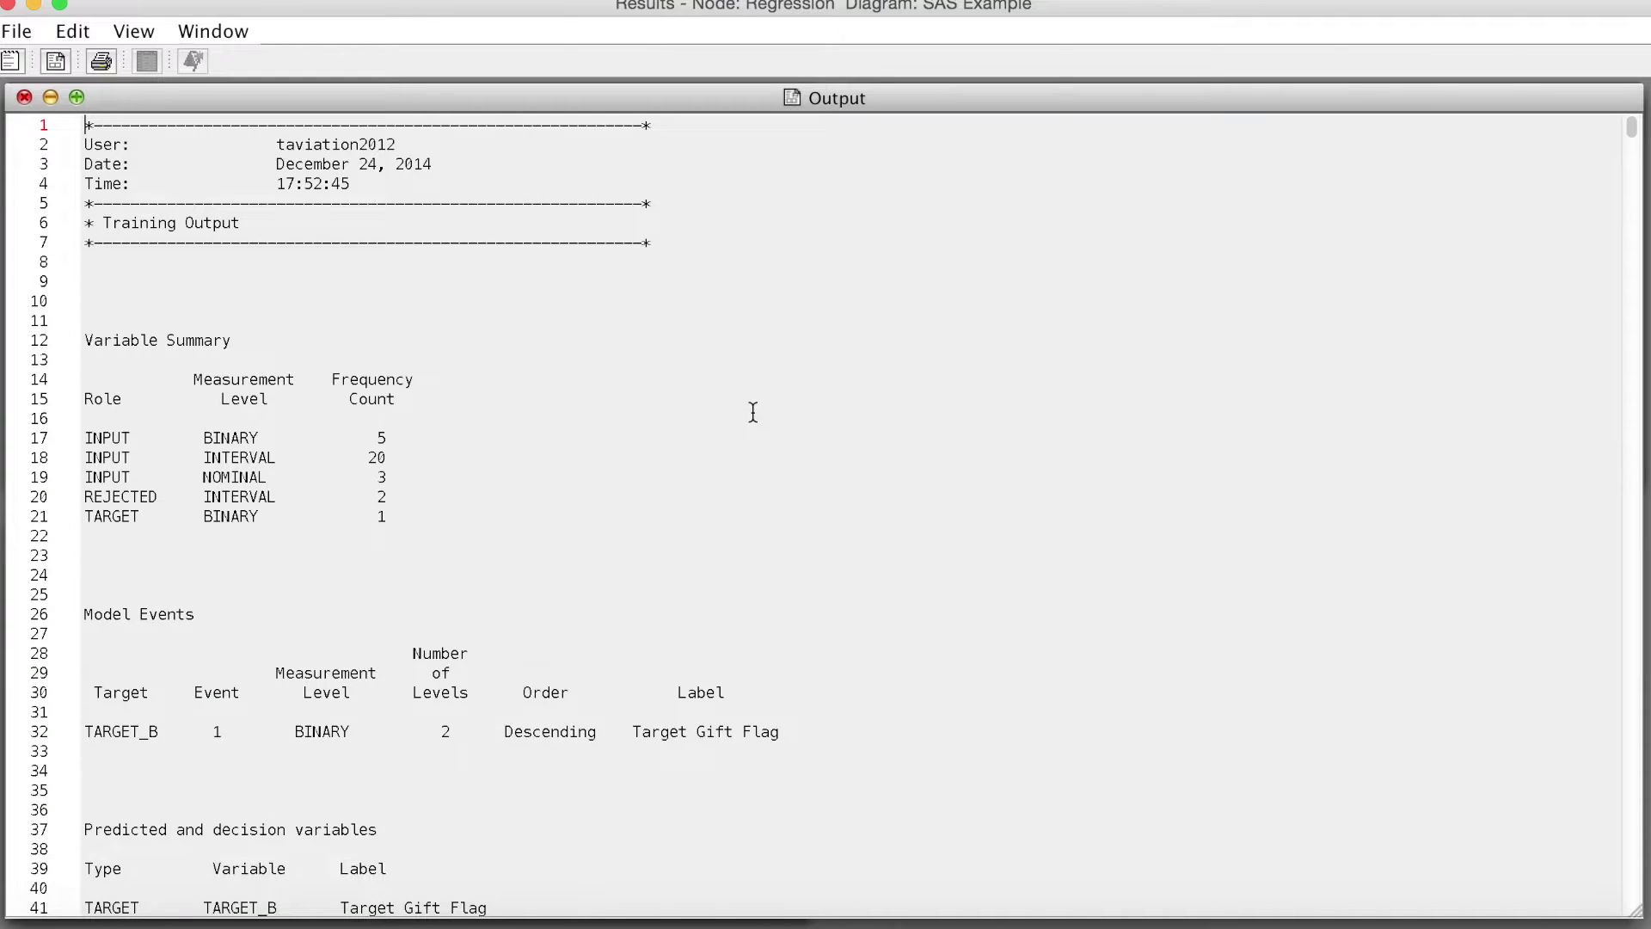
- Scroll the regression output through each stepwise selection step down to the Odds Ratio Estimates
scroll(752, 413, down, 1)
scroll(753, 413, down, 12)
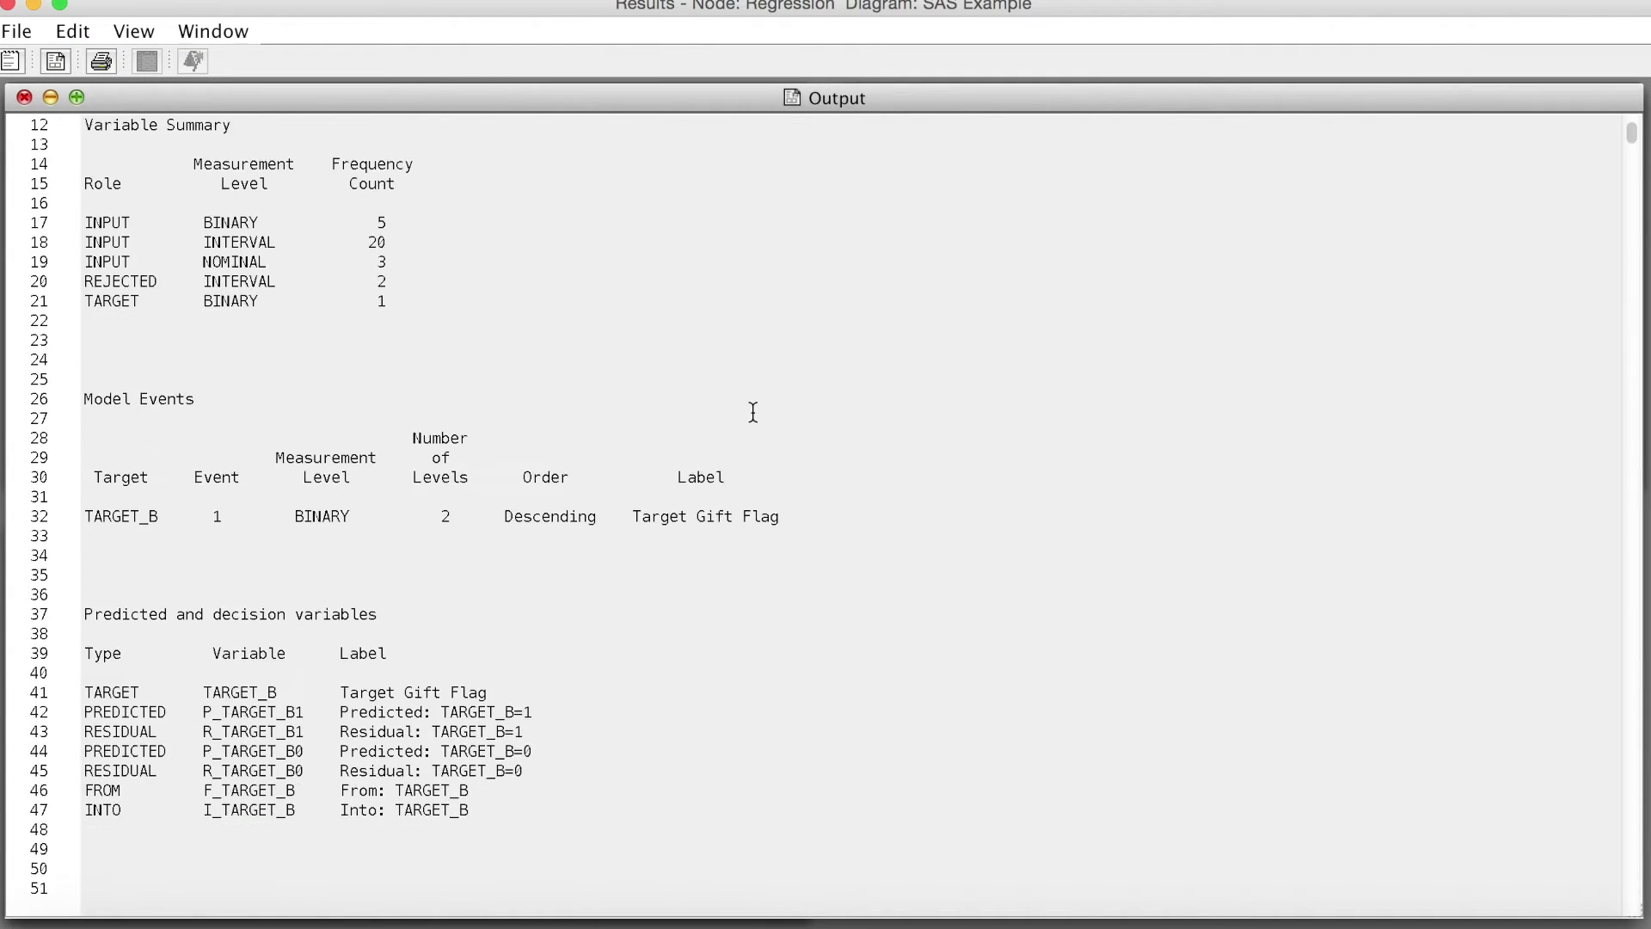
scroll(753, 413, down, 17)
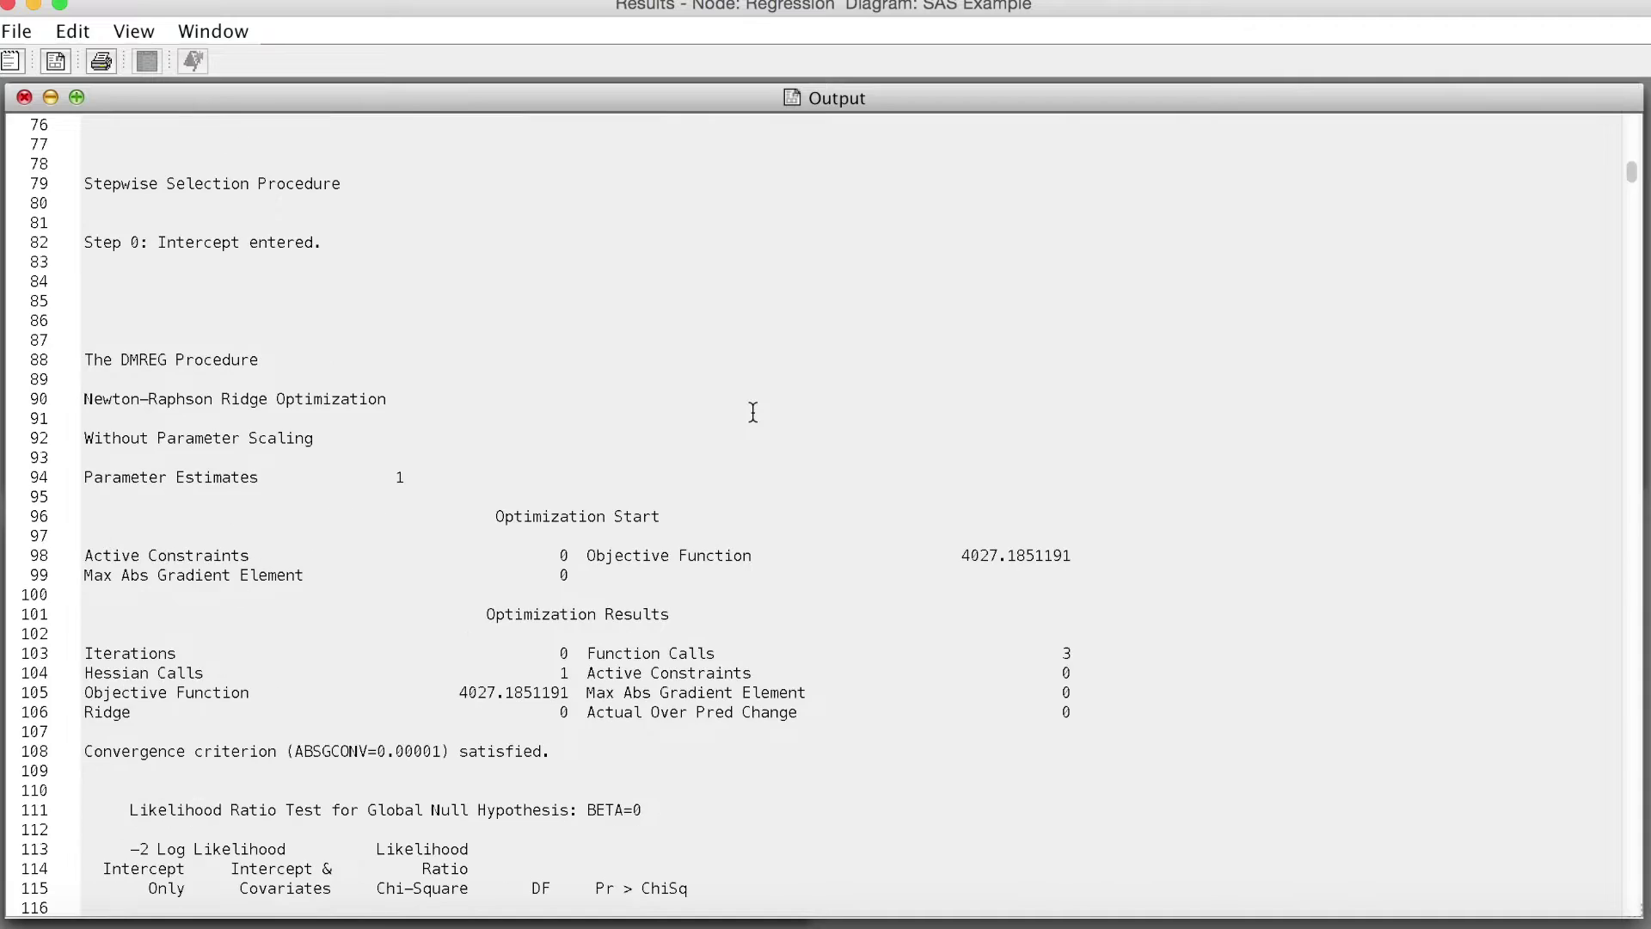
scroll(753, 413, down, 10)
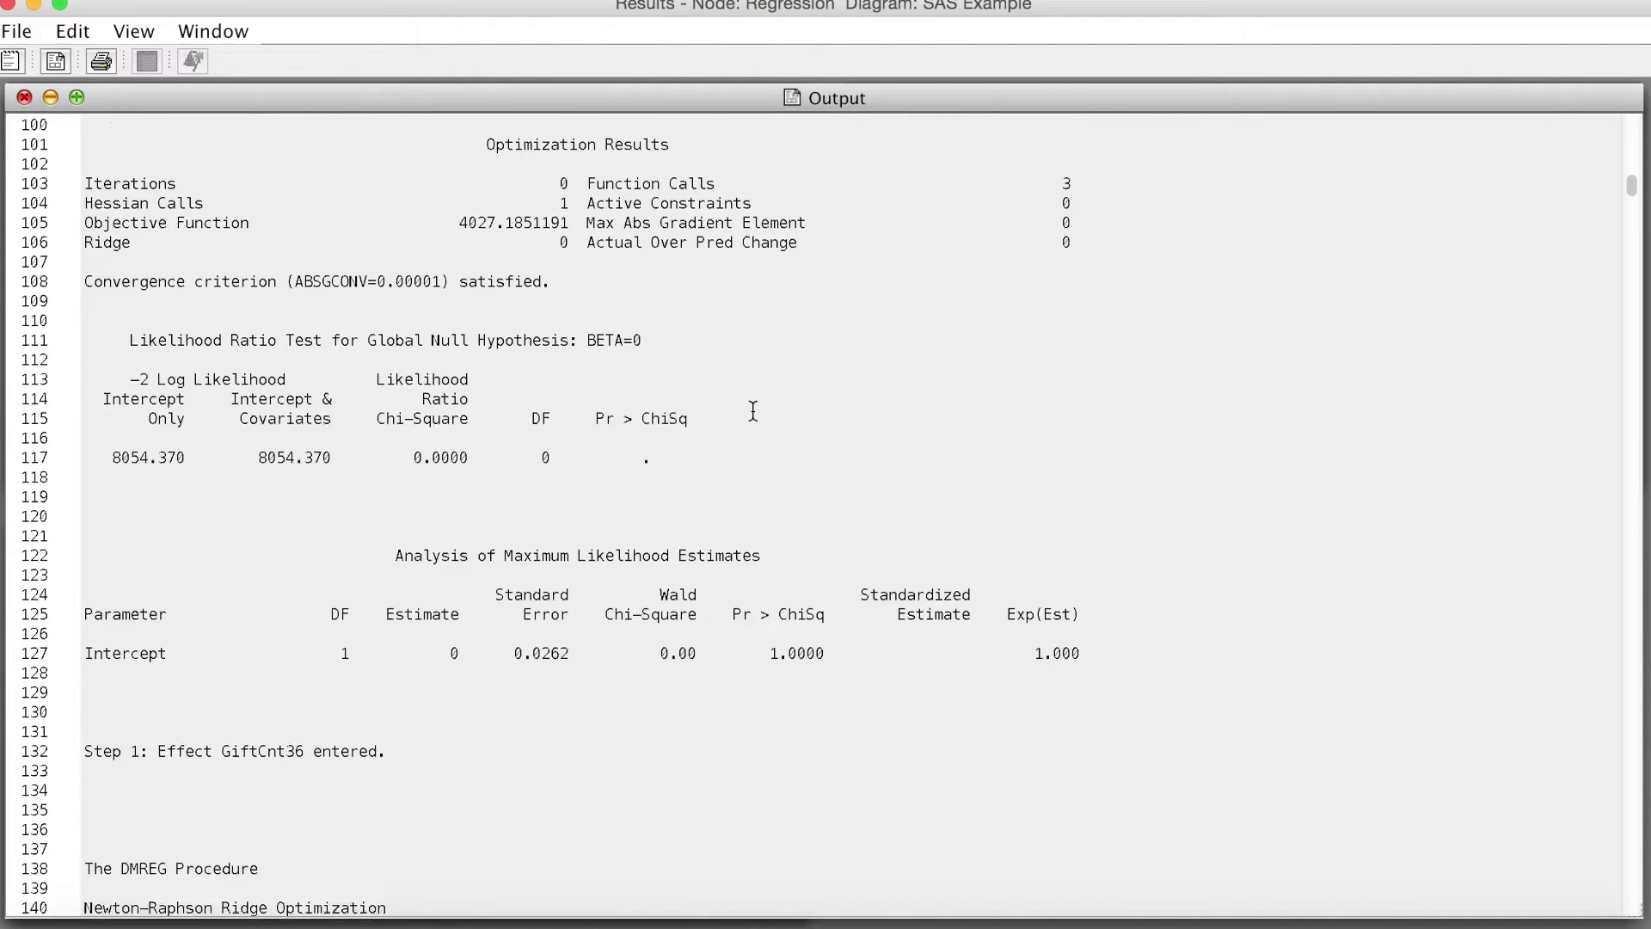
scroll(753, 411, down, 11)
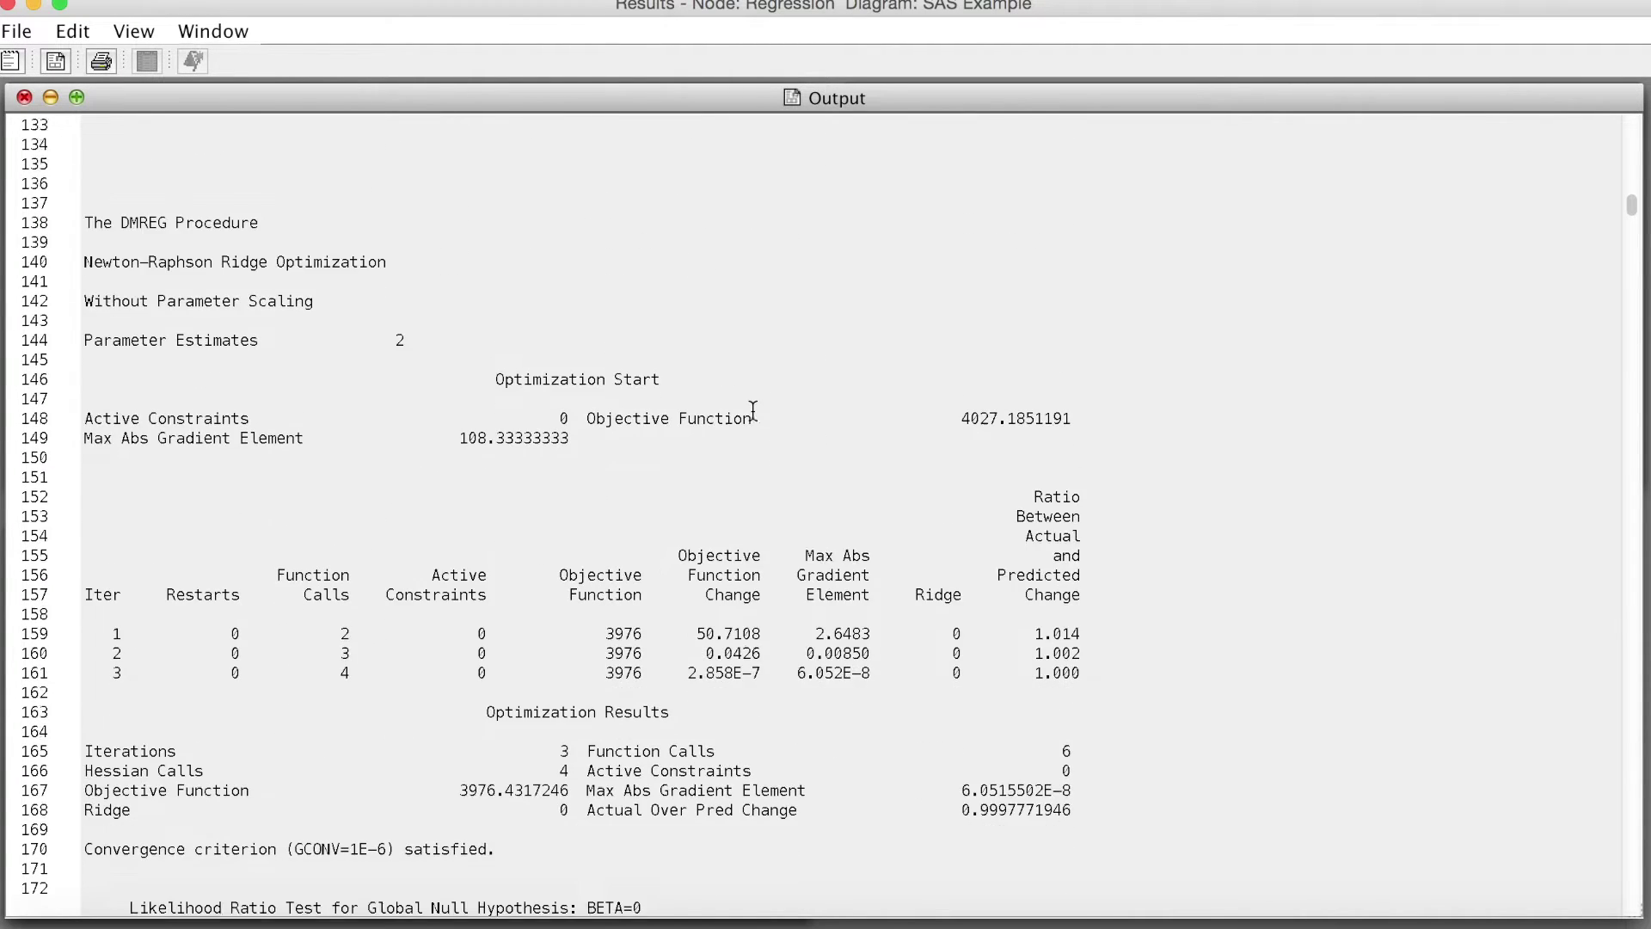
scroll(753, 411, down, 11)
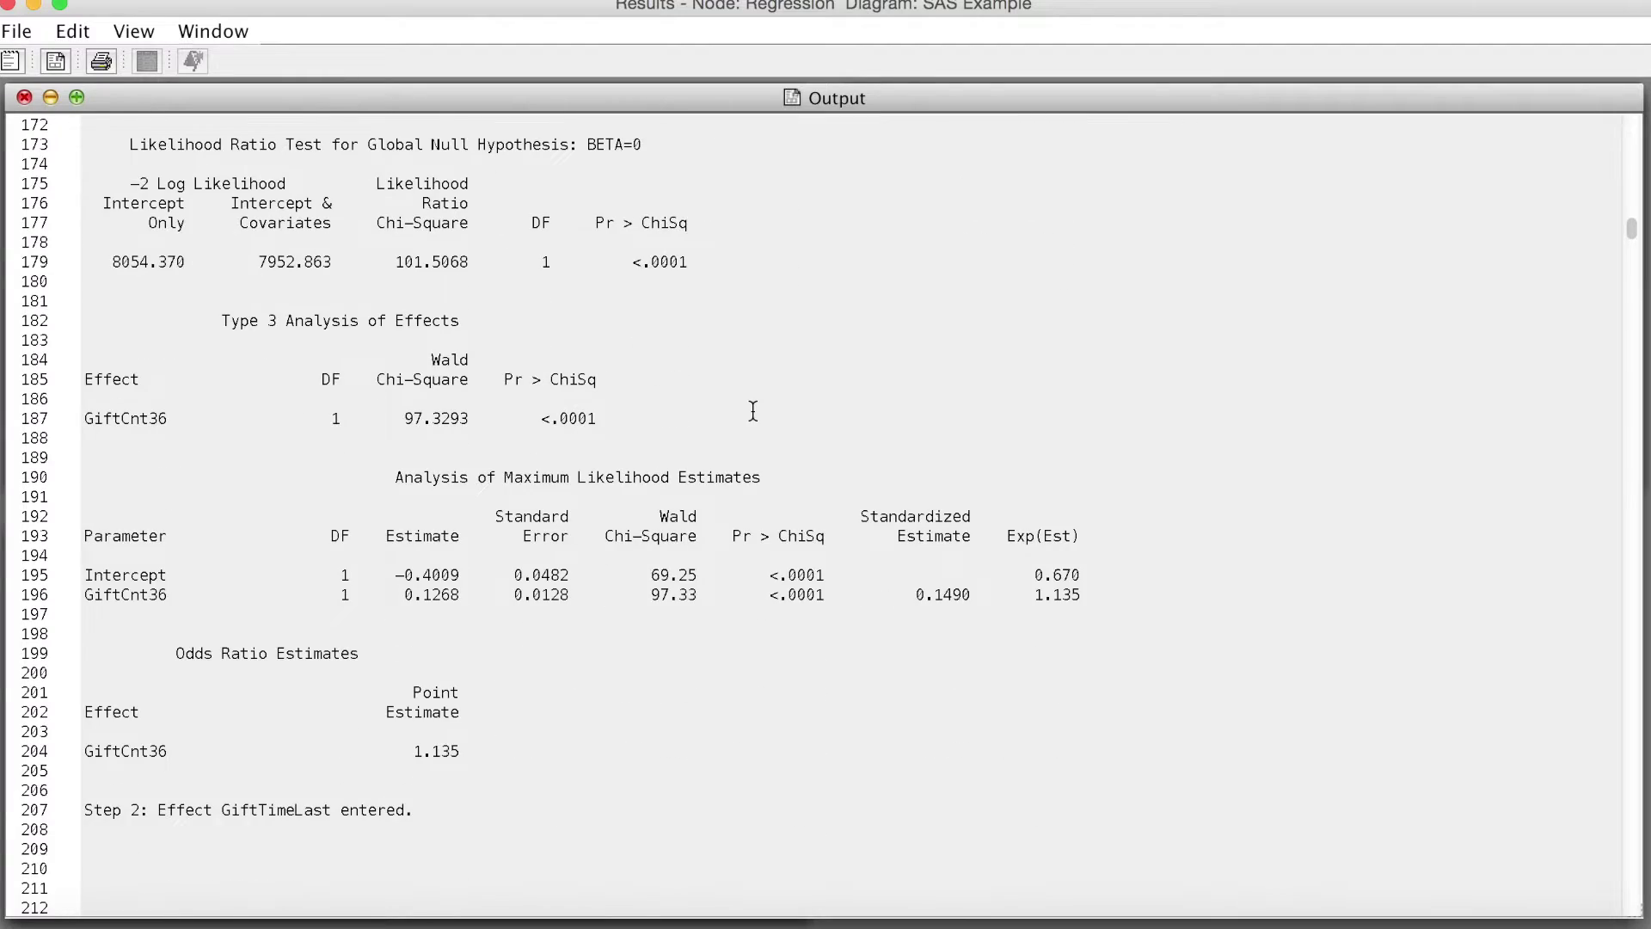
scroll(753, 411, down, 18)
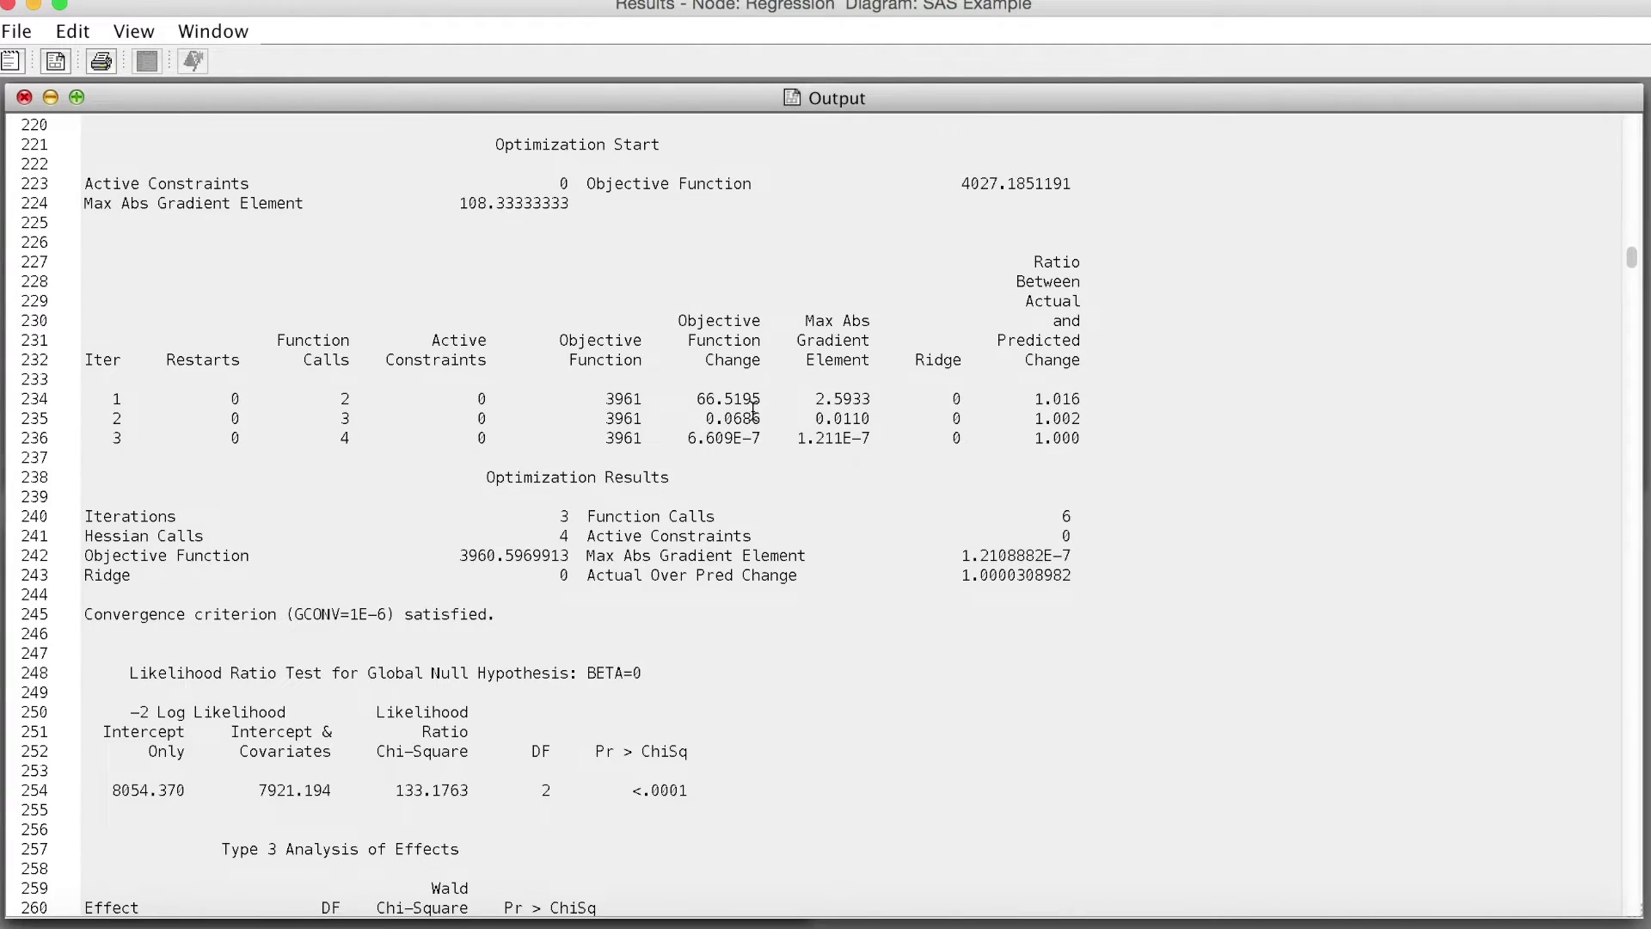
scroll(752, 411, down, 15)
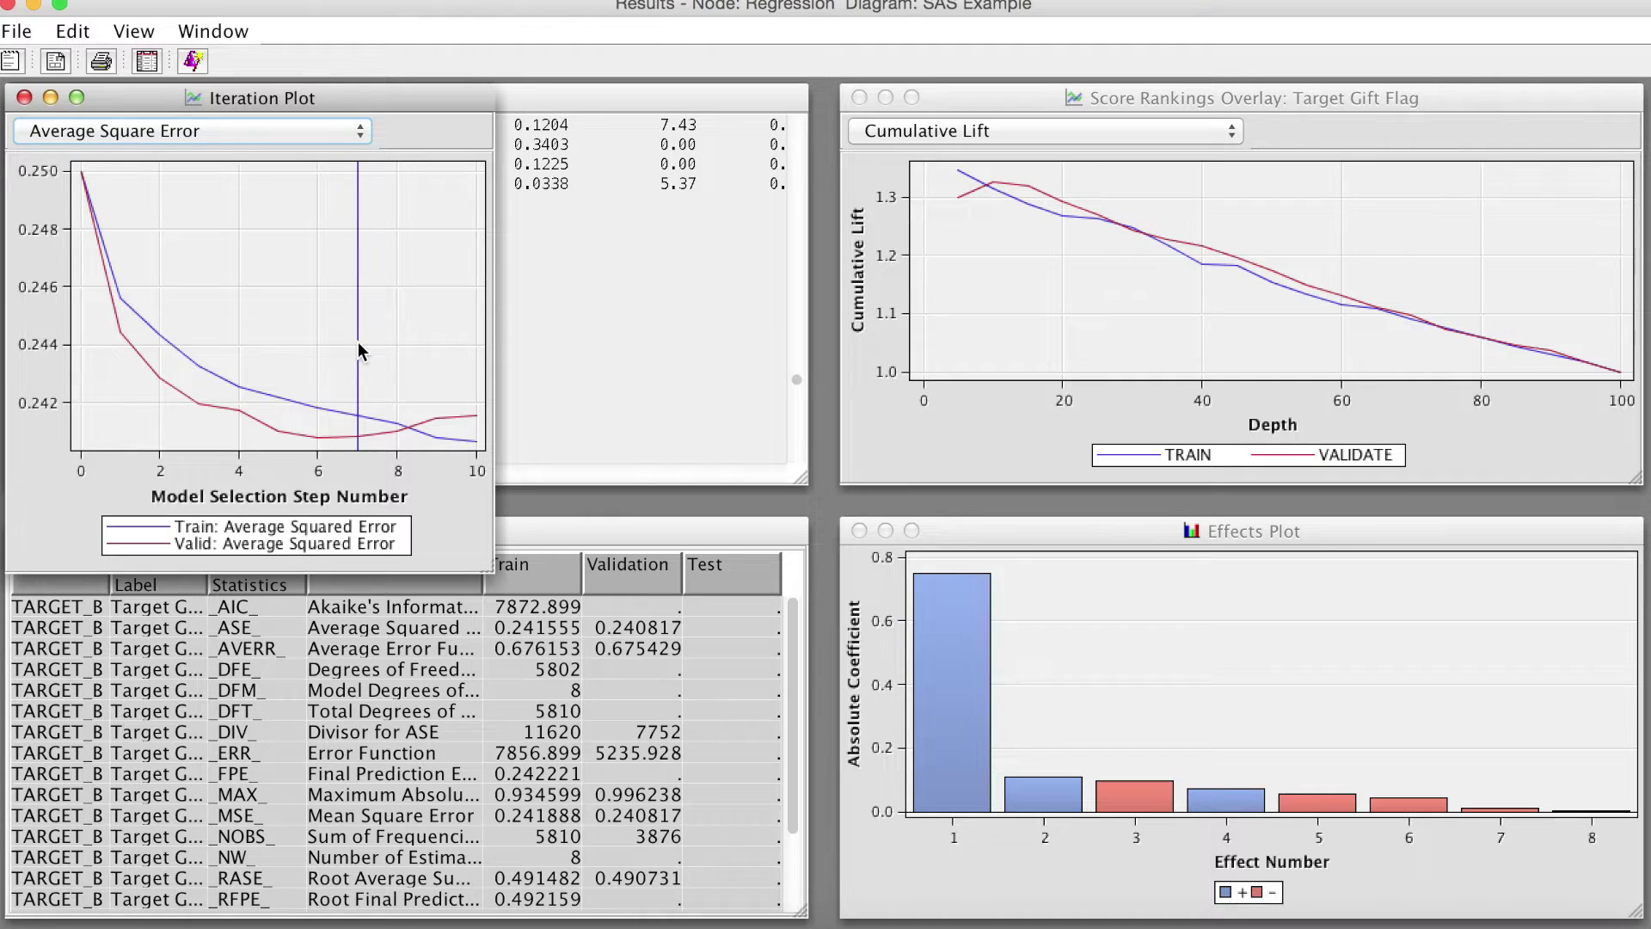
mouse_move(357, 344)
mouse_move(318, 445)
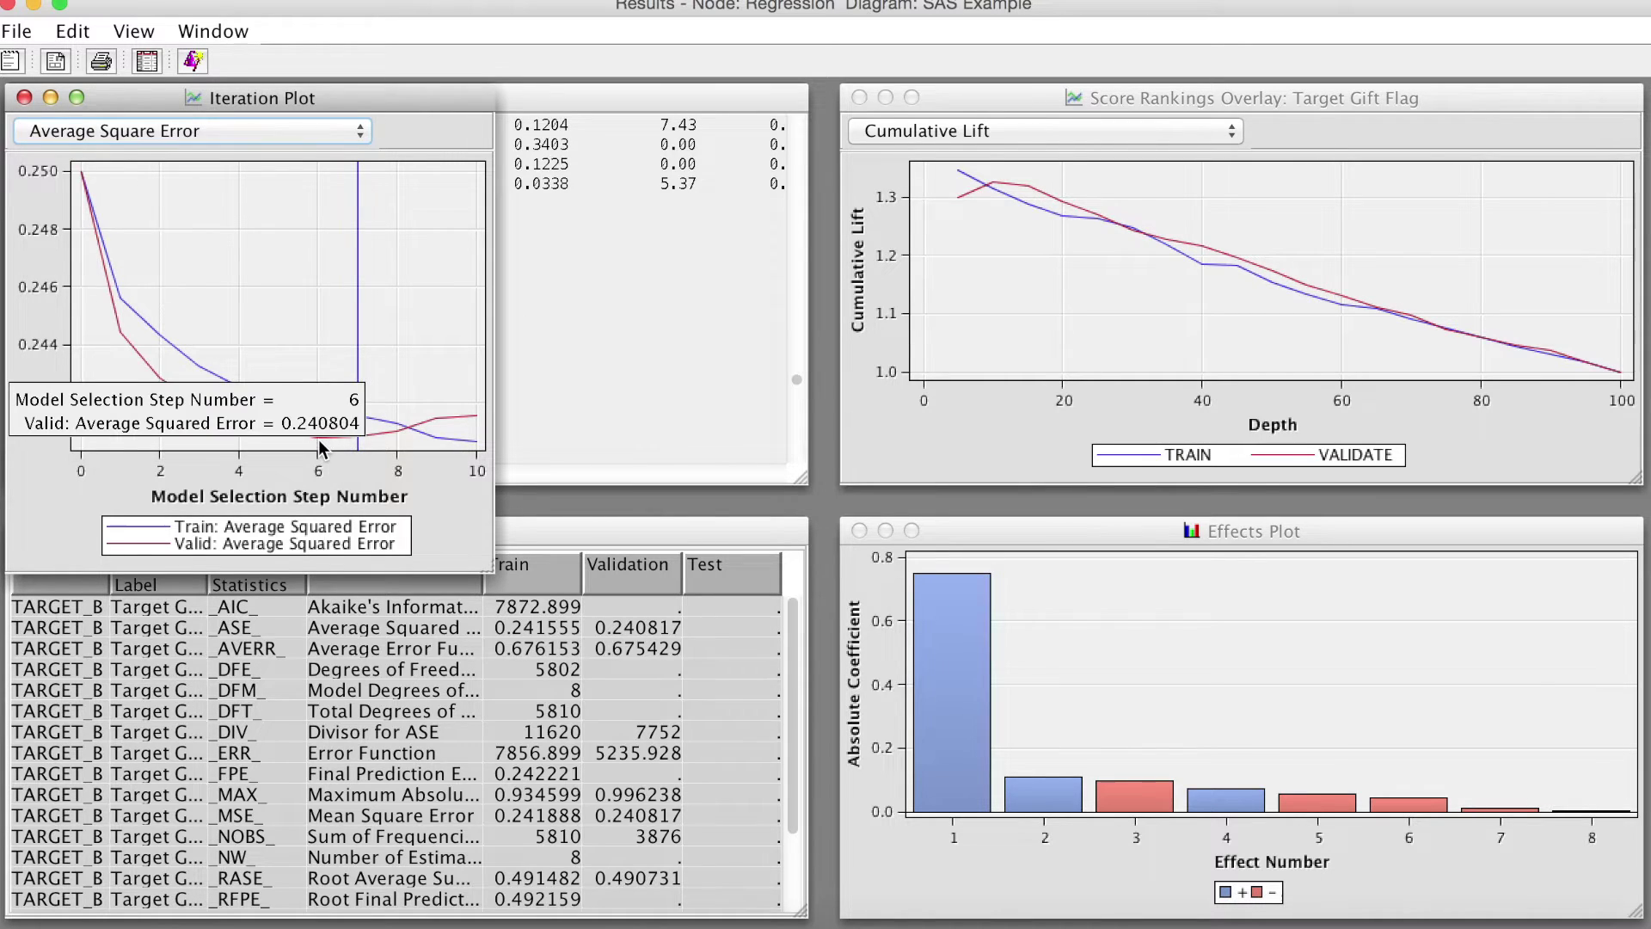
right_click(359, 131)
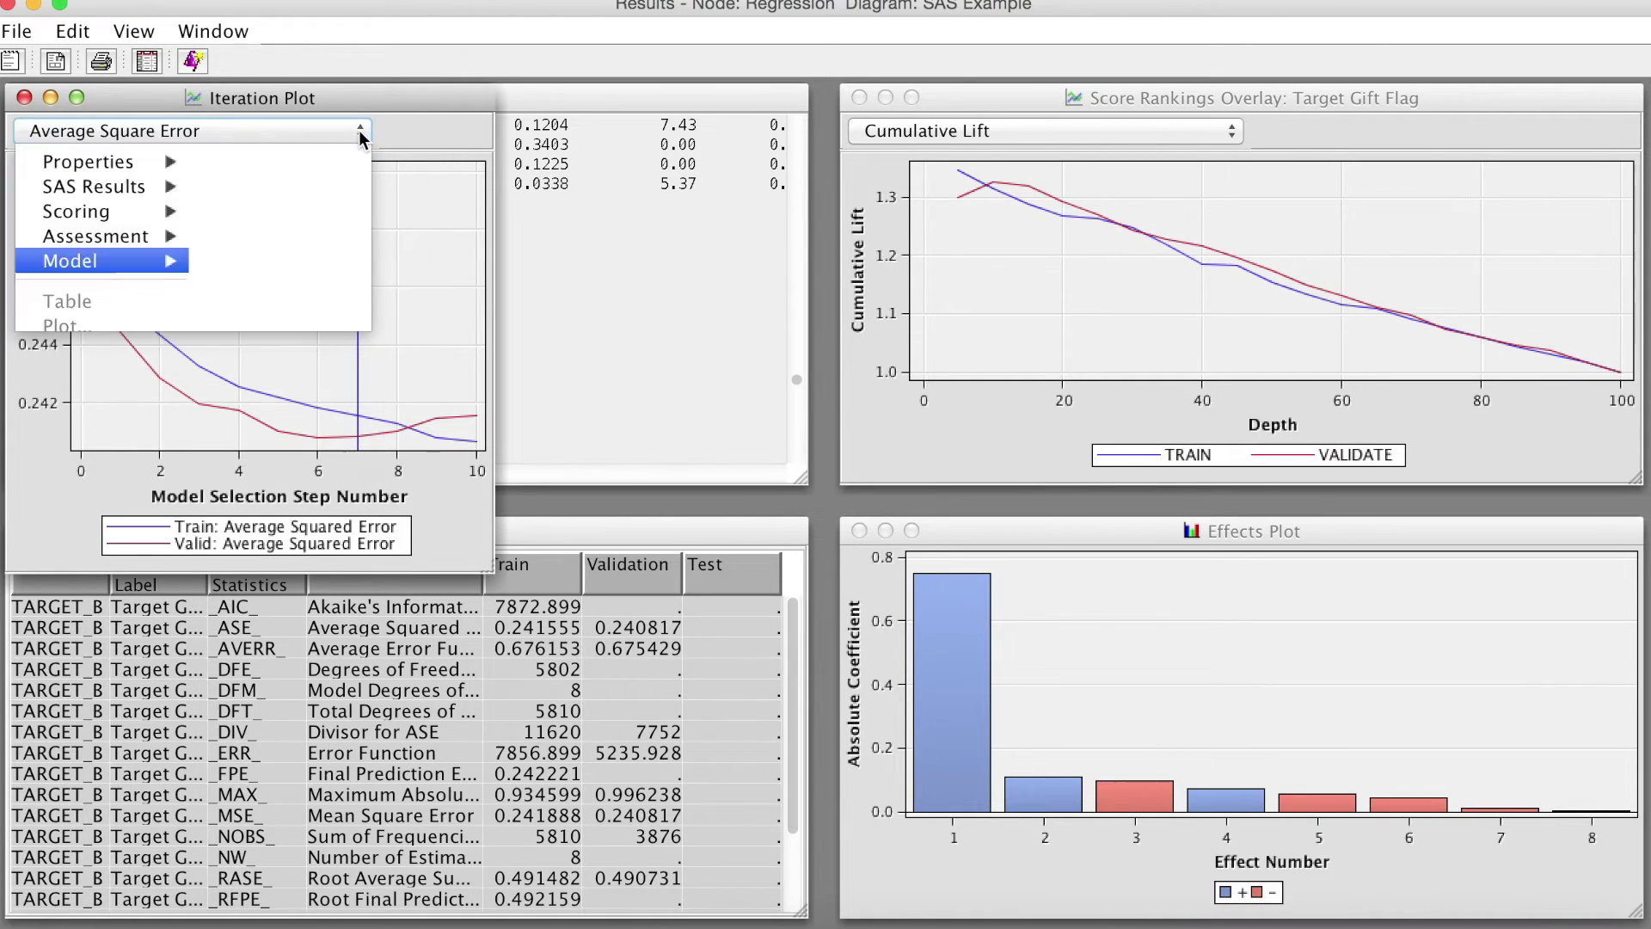
click(357, 130)
click(306, 181)
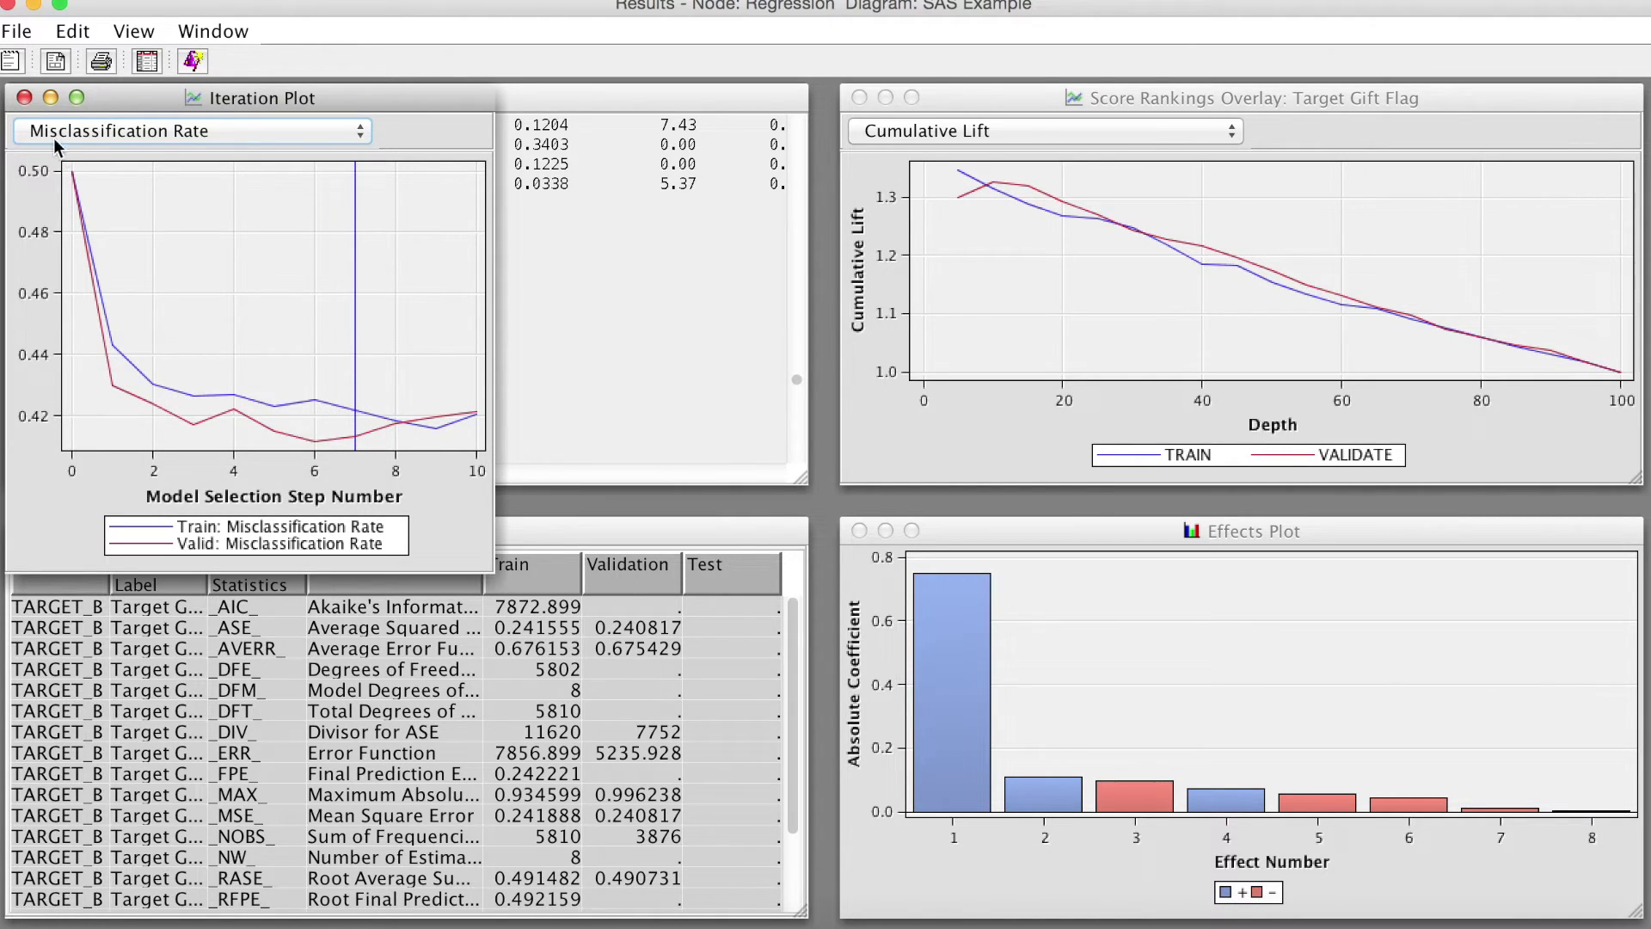
click(25, 97)
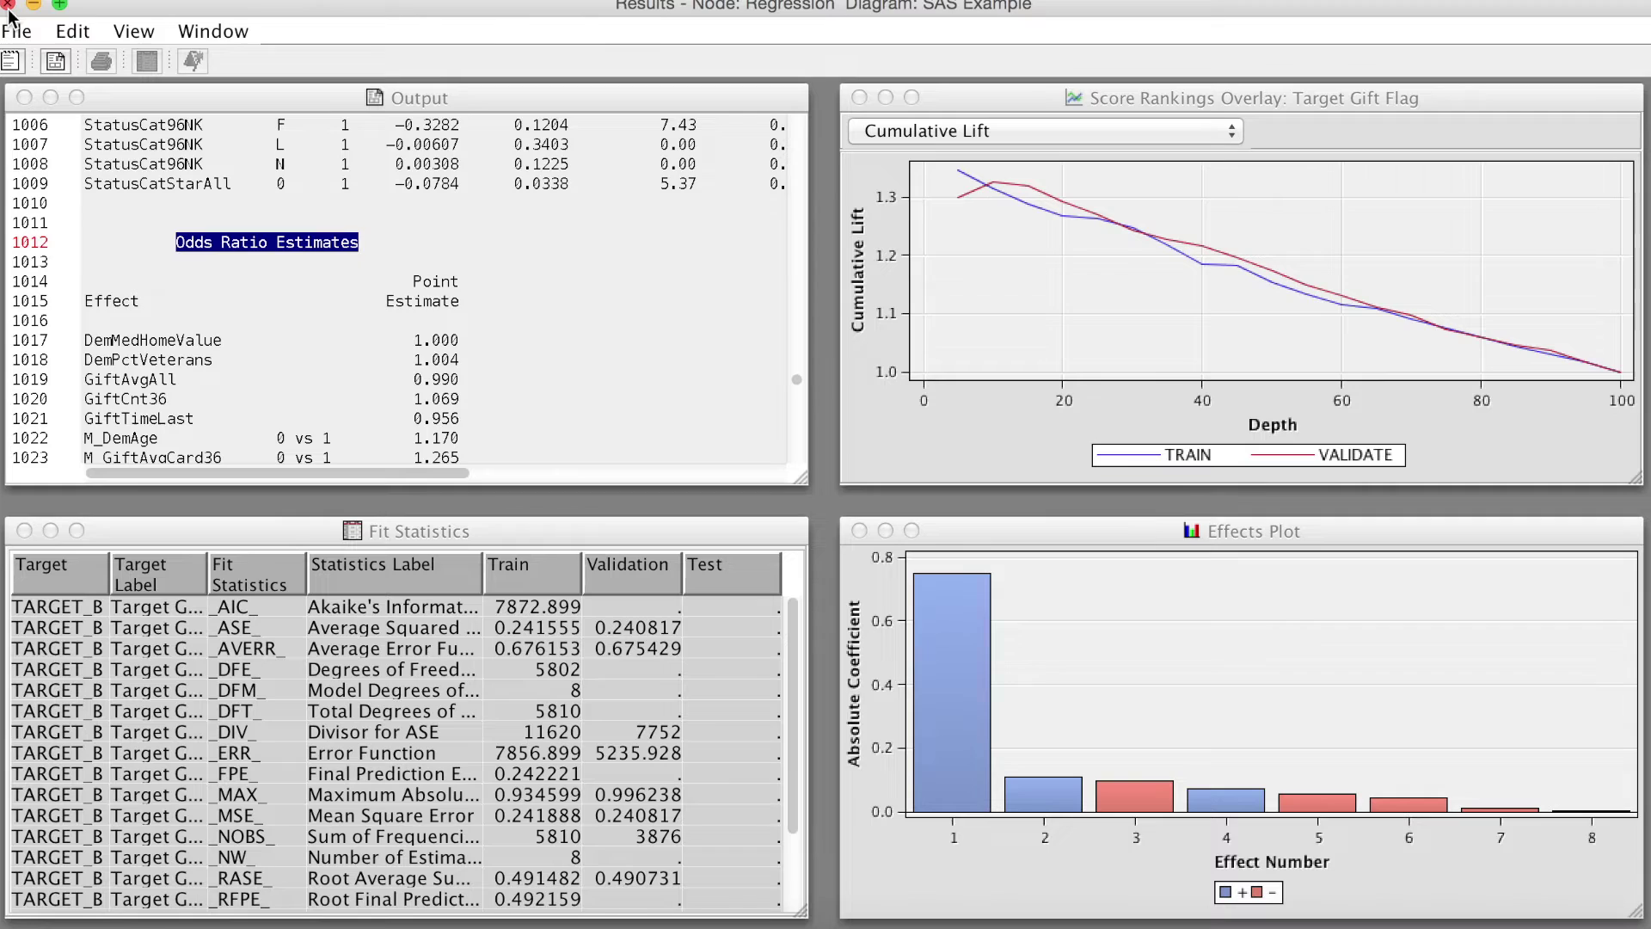